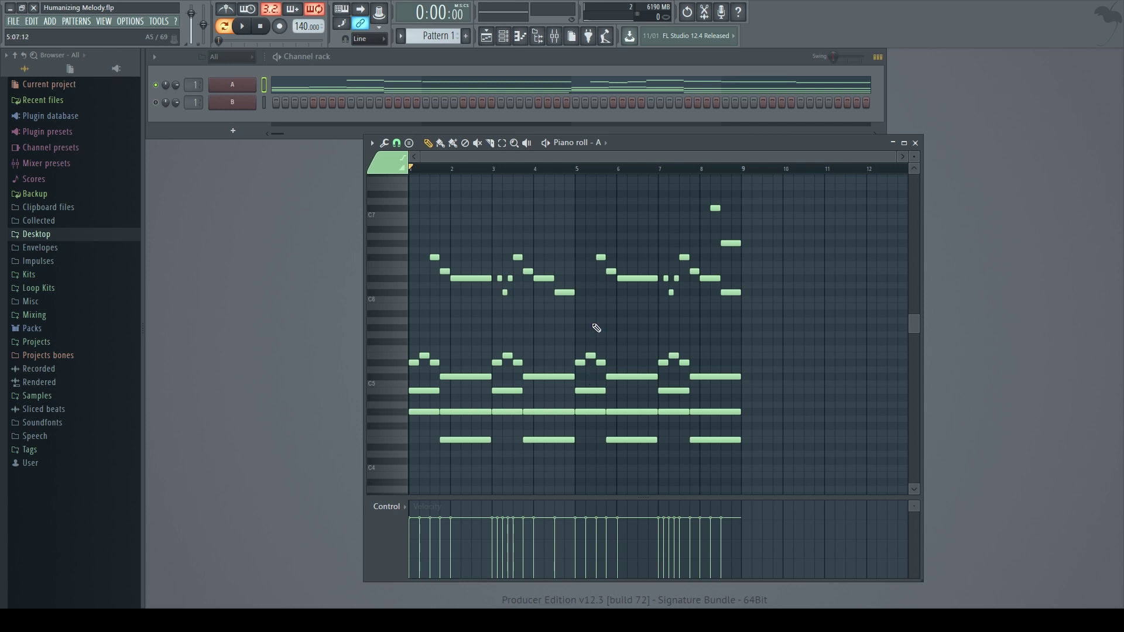
- Play channel A's melody to hear the rigid, unedited version, and stop playback
key("space")
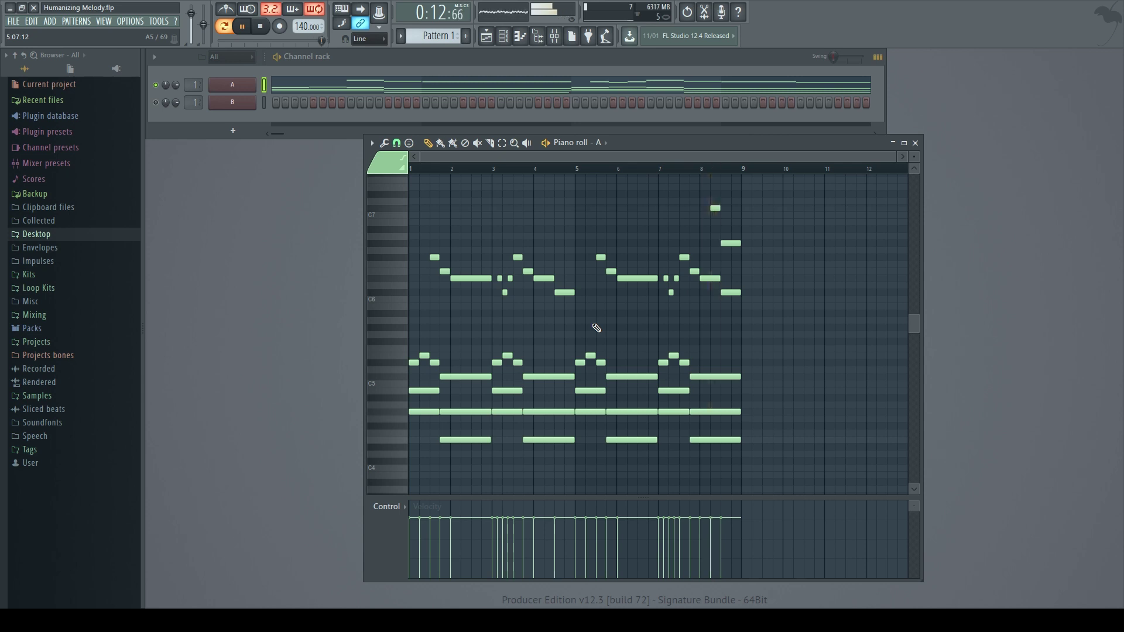
key("space")
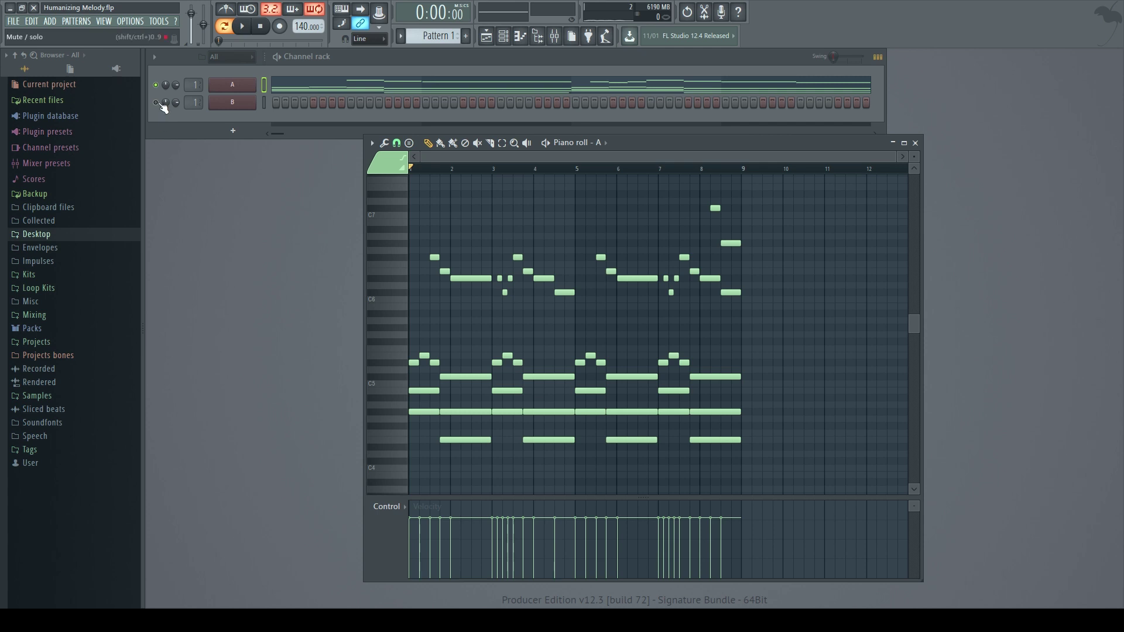
- Unmute channel B, copy all of channel A's notes into it, and mute channel A
key("ctrl+a")
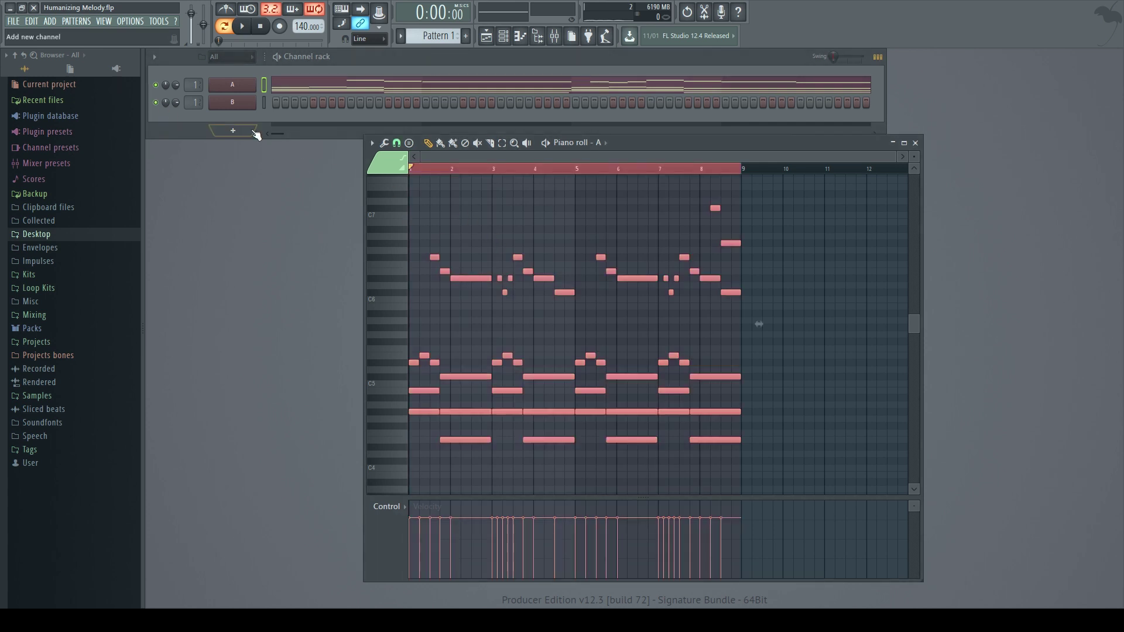
left_click(241, 106)
key("ctrl+v")
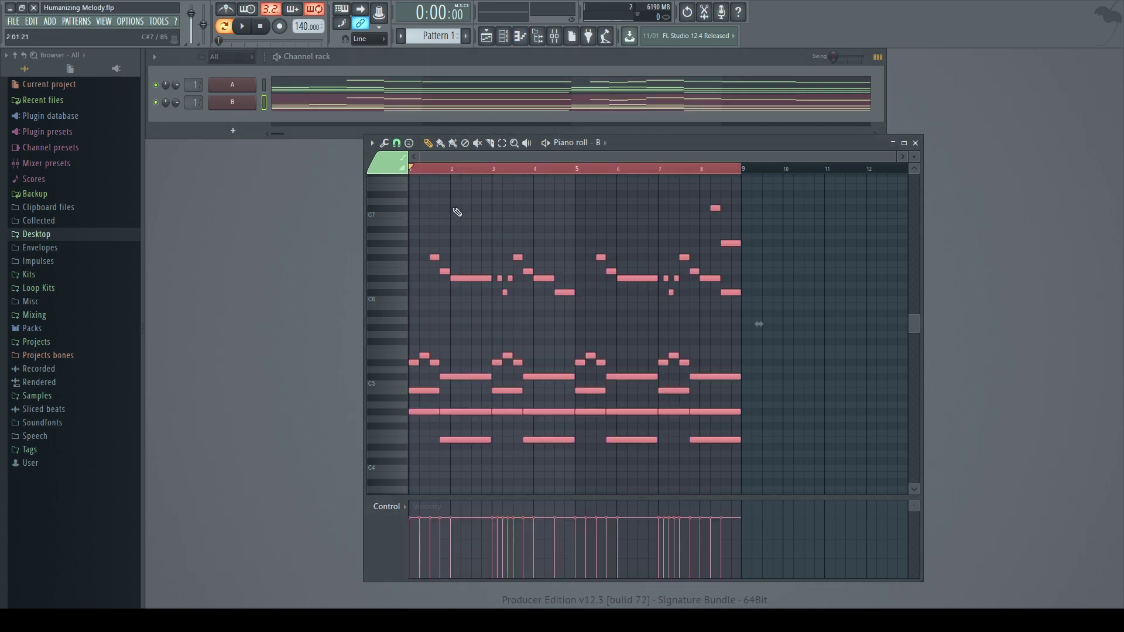
left_click(244, 88)
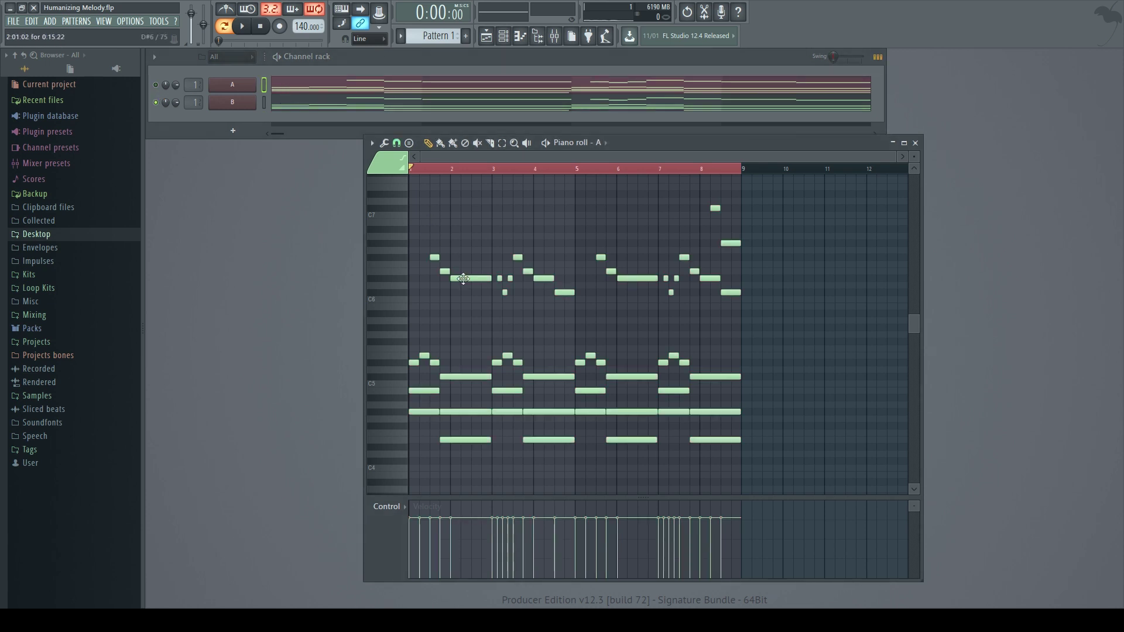
left_click(524, 105)
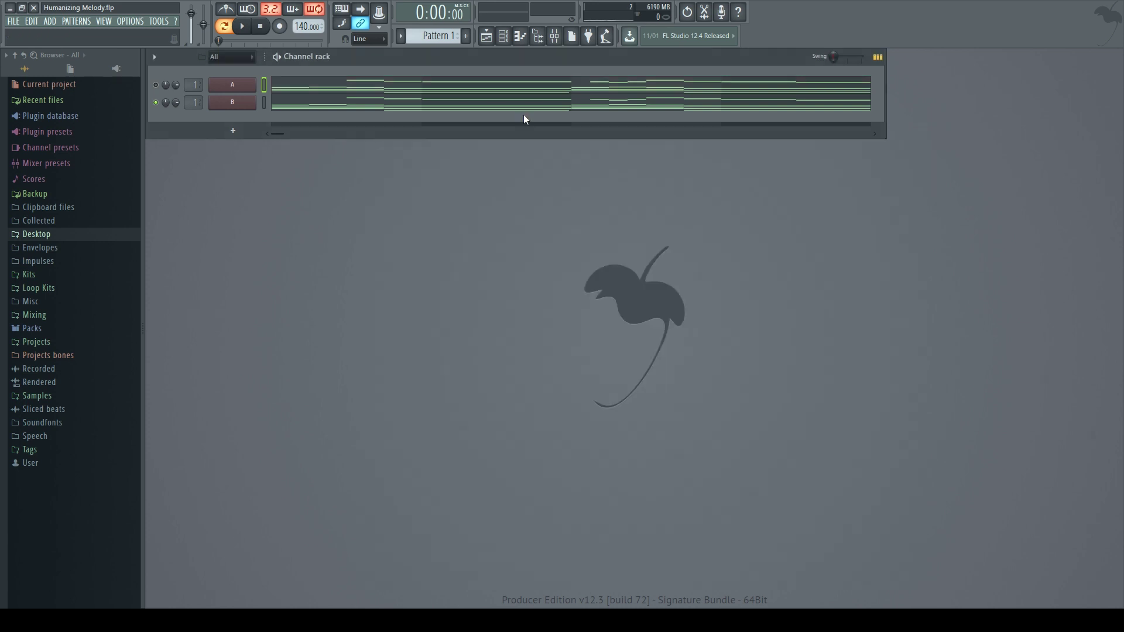
- Try shortening channel B's notes and shifting one sustained G#4 note, undoing the edits
left_click_drag(787, 471, 370, 204)
scroll(459, 296, "up", 6)
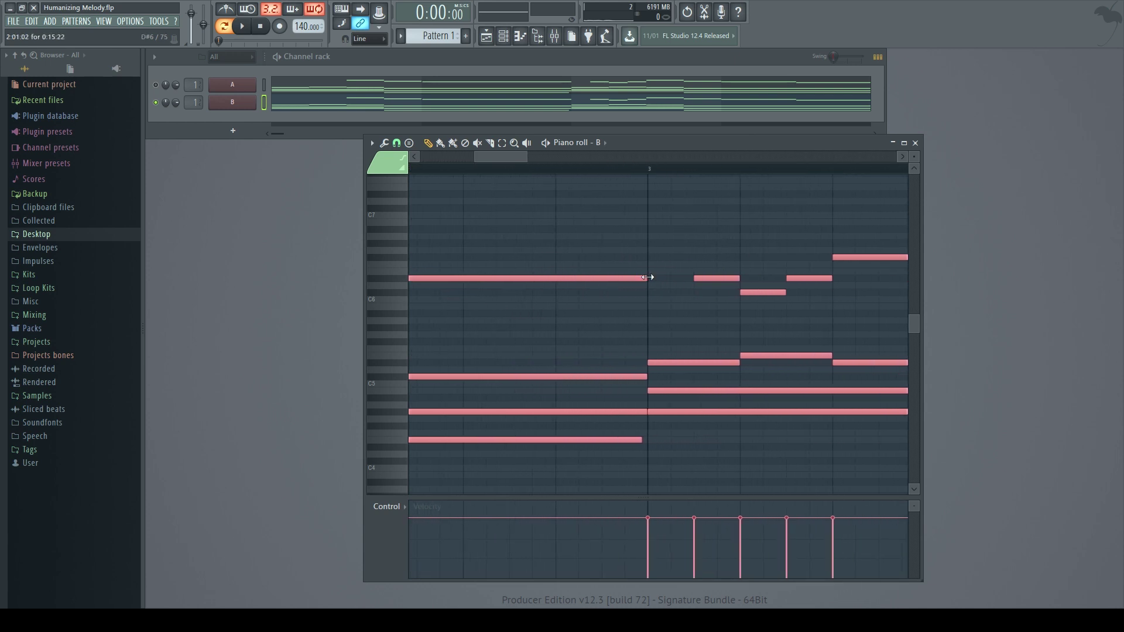
left_click_drag(647, 277, 619, 311)
scroll(608, 322, "down", 6)
key("ctrl+d")
key("ctrl+alt+z")
key("ctrl+alt+z")
scroll(547, 412, "up", 5)
left_click_drag(546, 412, 559, 415)
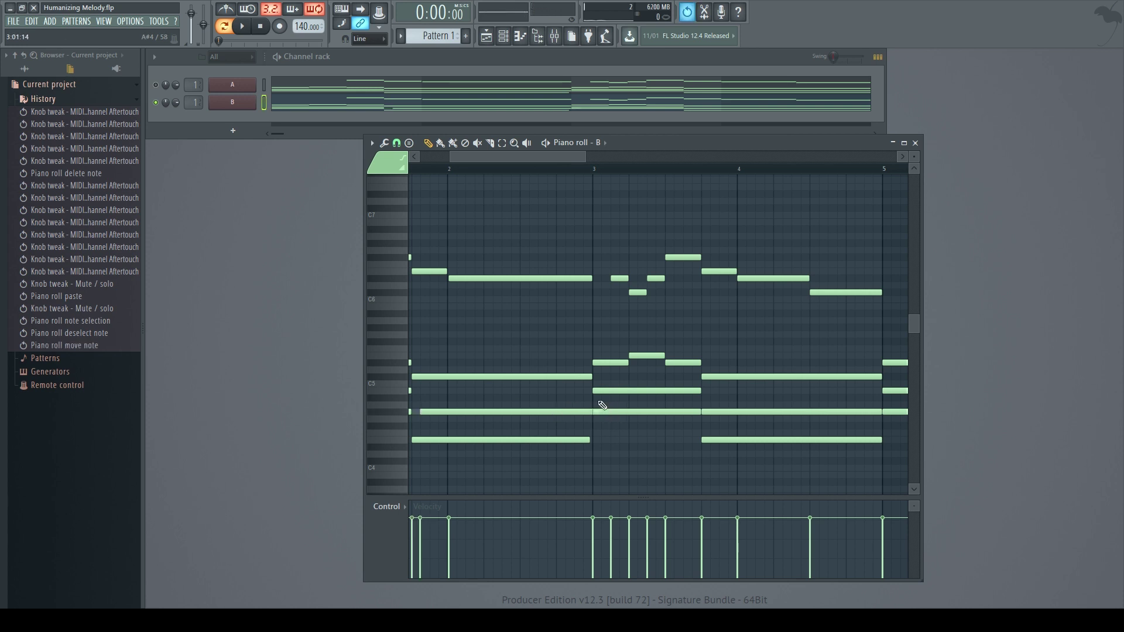
key("ctrl+z")
scroll(473, 423, "down", 5)
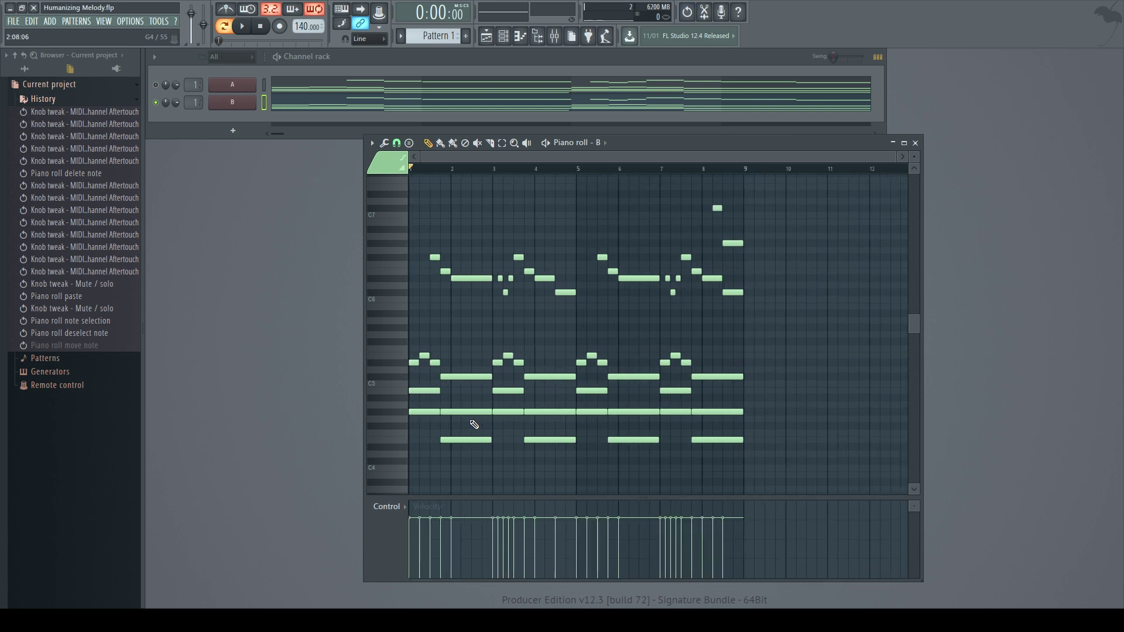
- Shorten all of channel B's notes together so small gaps separate consecutive notes
key("ctrl+a")
scroll(474, 421, "up", 5)
left_click_drag(542, 383, 539, 383)
left_click(405, 430)
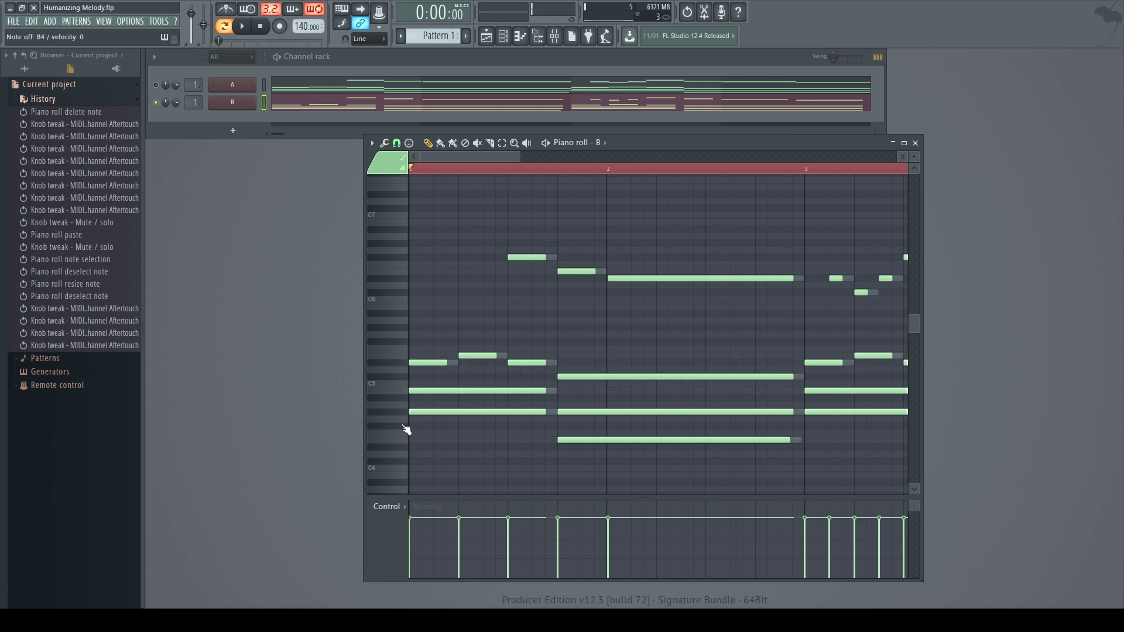
scroll(450, 436, "down", 4)
scroll(399, 432, "up", 6)
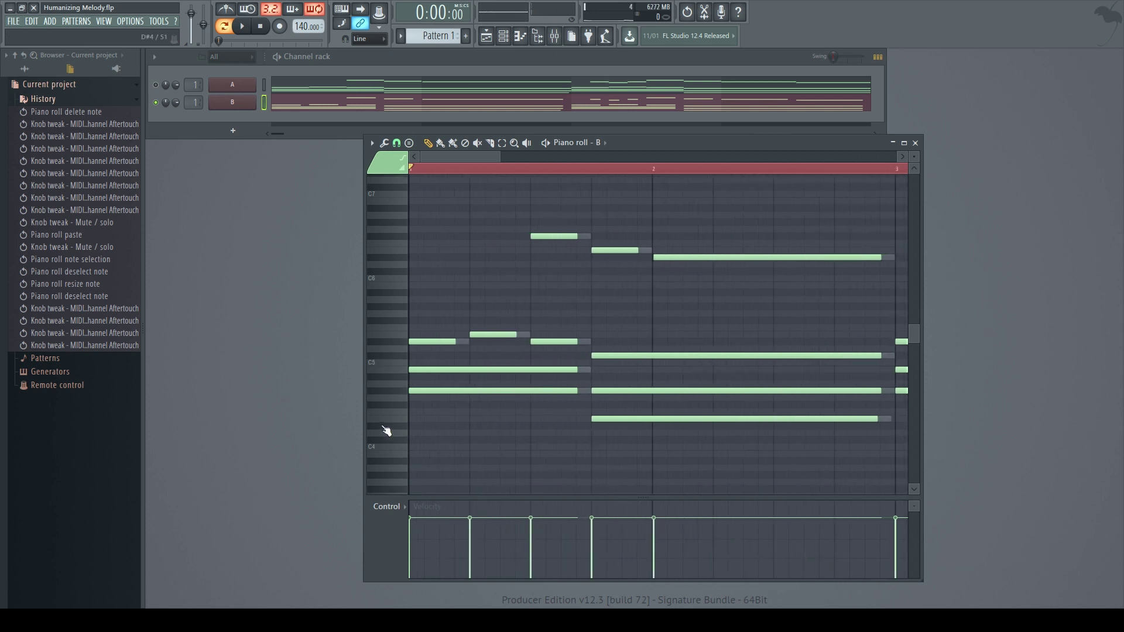
scroll(386, 431, "up", 3)
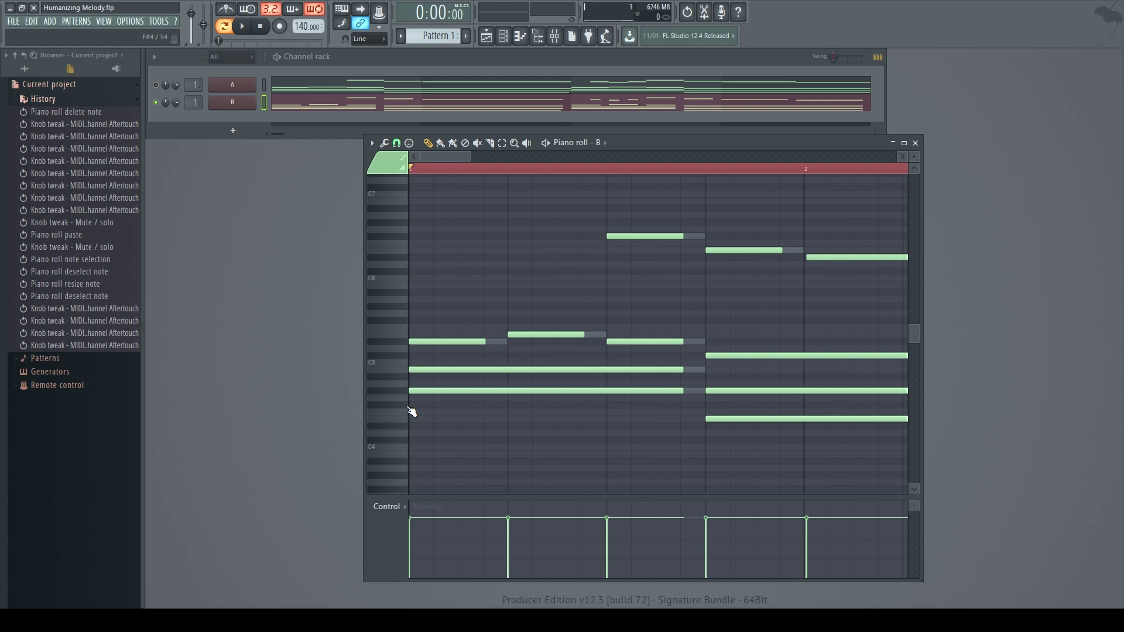
scroll(412, 412, "down", 6)
left_click_drag(437, 382, 443, 414)
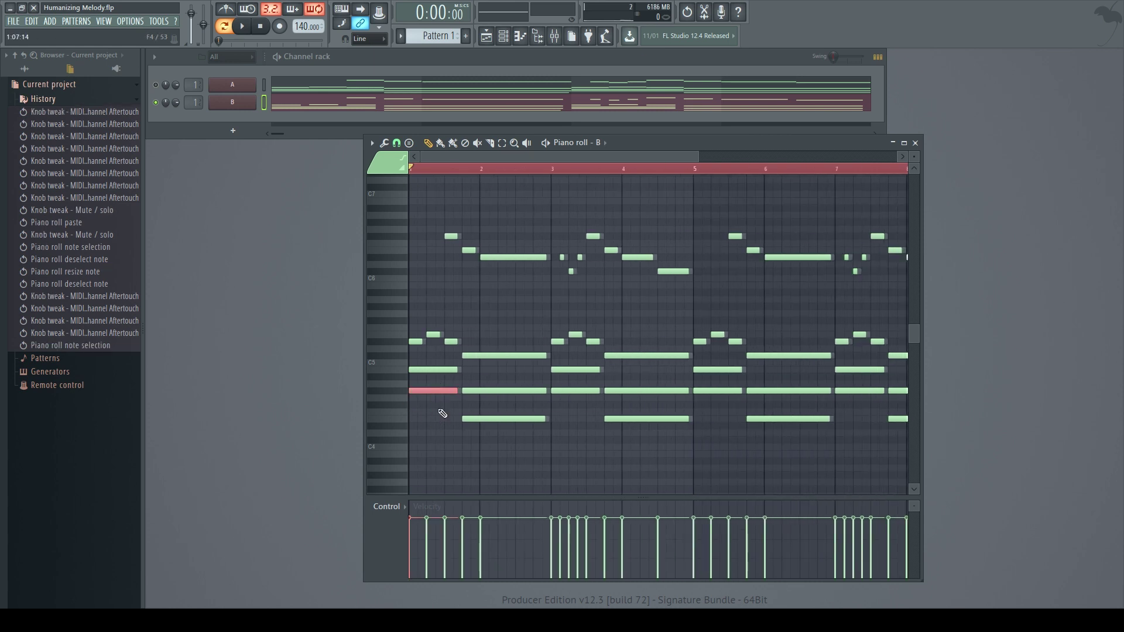
left_click(482, 419)
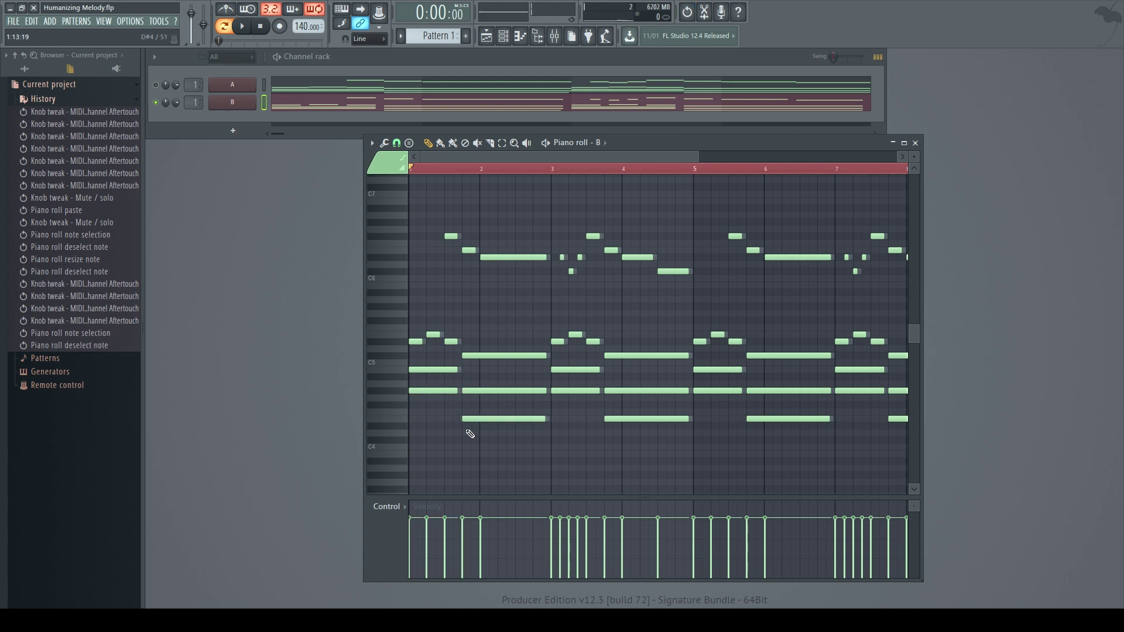
- Delay the opening B4 and D#5 notes in bar 1 by small, different amounts and preview the result
scroll(402, 446, "up", 2, "ctrl")
scroll(402, 446, "up", 3, "ctrl")
left_click_drag(418, 371, 428, 371)
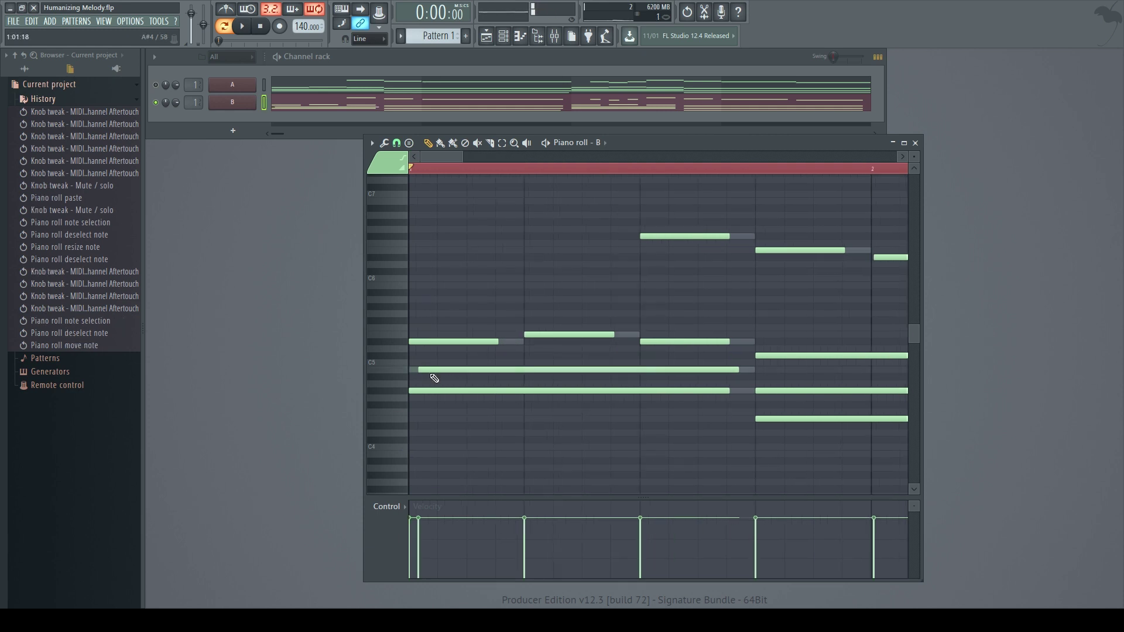
scroll(394, 428, "up", 2, "ctrl")
scroll(394, 430, "down", 3, "ctrl")
left_click_drag(426, 343, 444, 344)
key("space")
key("space")
- Extend bar 1's first D#5 to the following E5, nudge the E5 slightly late, and lengthen it into the next note
scroll(515, 367, "up", 3, "ctrl")
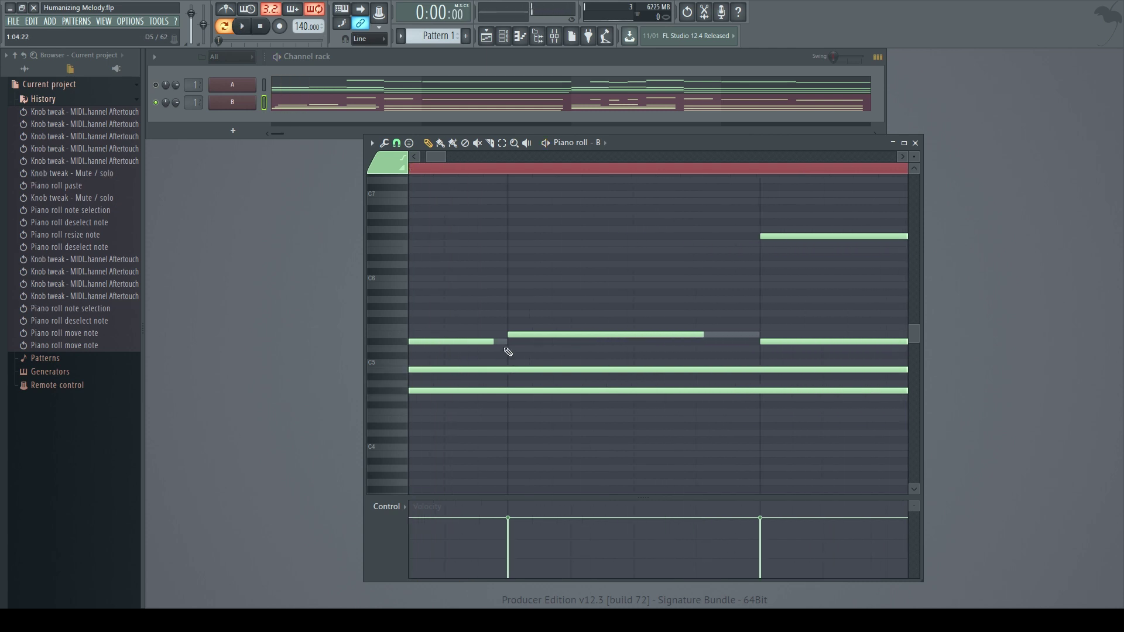
left_click_drag(494, 341, 522, 342)
left_click_drag(537, 337, 531, 337)
left_click_drag(712, 335, 760, 335)
scroll(603, 363, "down", 4, "ctrl")
scroll(457, 377, "up", 4, "ctrl")
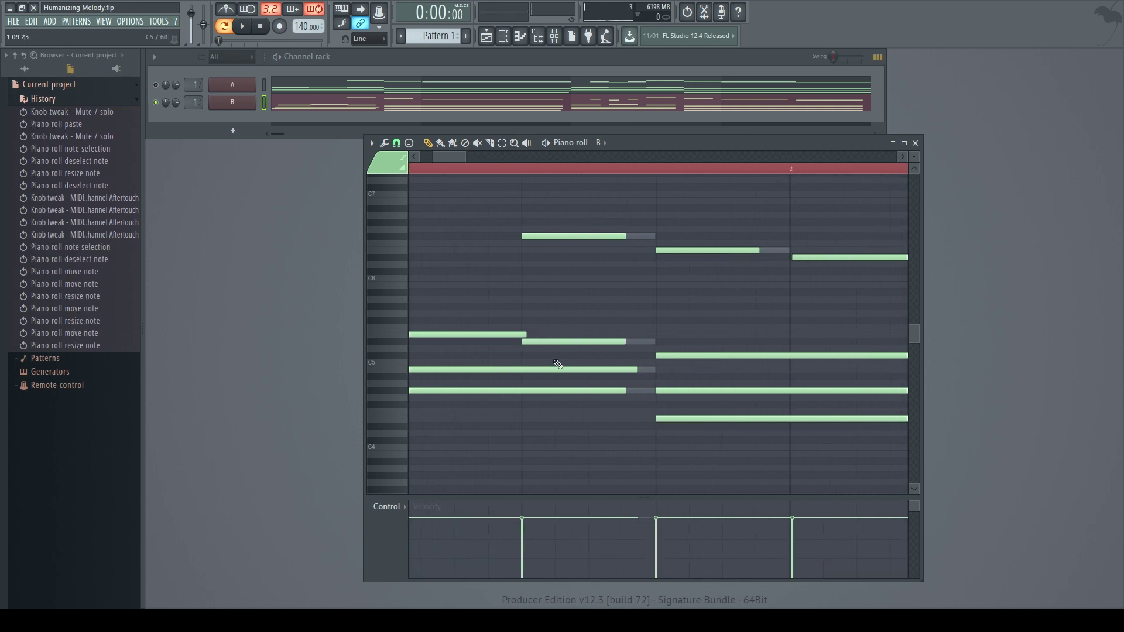
- Nudge bar 1's second D#5 late, extend the D#5, B4 and G#4 ends almost to the next chord, and preview
left_click_drag(557, 341, 564, 342)
left_click_drag(722, 345, 743, 391)
key("space")
scroll(519, 431, "down", 4, "ctrl")
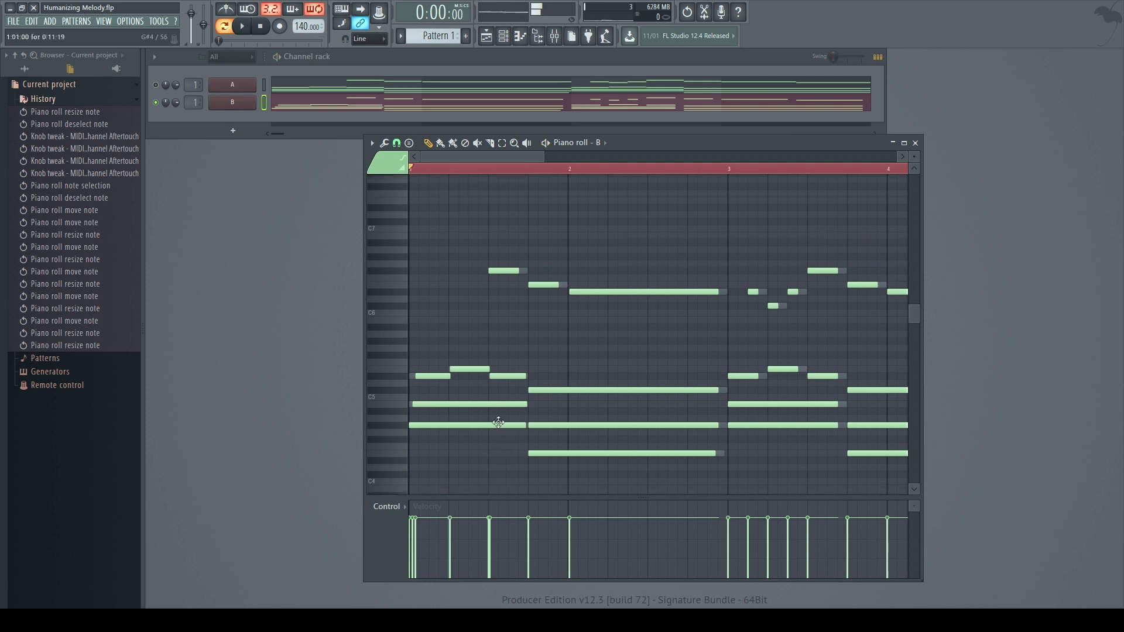
key("space")
- Delay bar 1's F#6 and E6 melody notes slightly and extend each to overlap the following melody note
scroll(502, 369, "up", 2, "ctrl")
scroll(507, 363, "up", 3)
scroll(507, 363, "up", 2)
left_click_drag(515, 319, 522, 318)
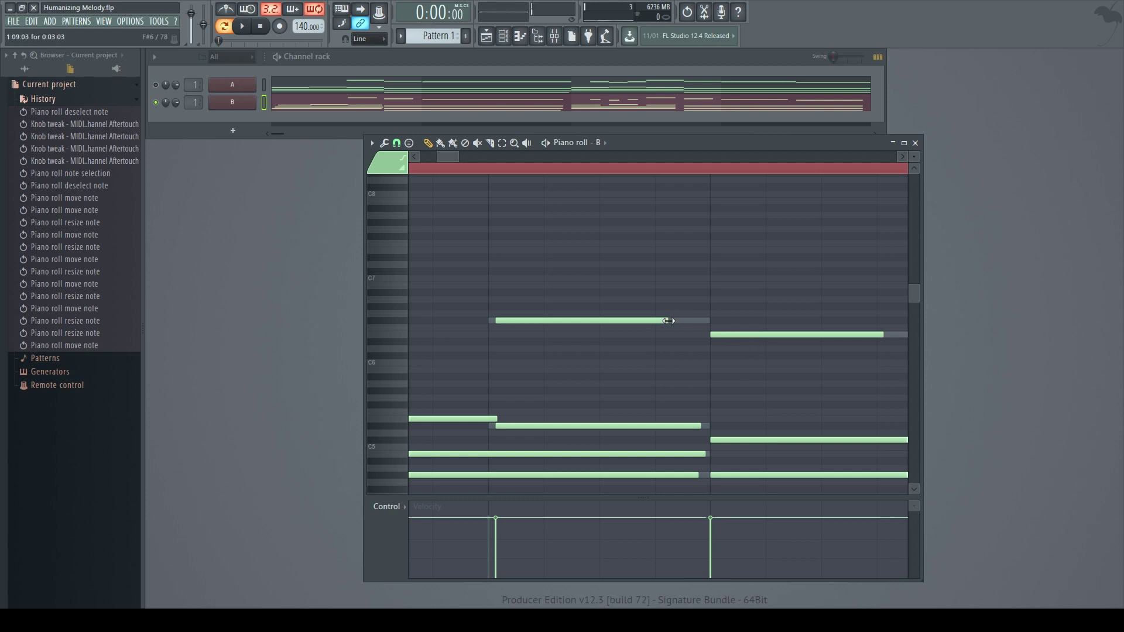
left_click_drag(669, 320, 720, 334)
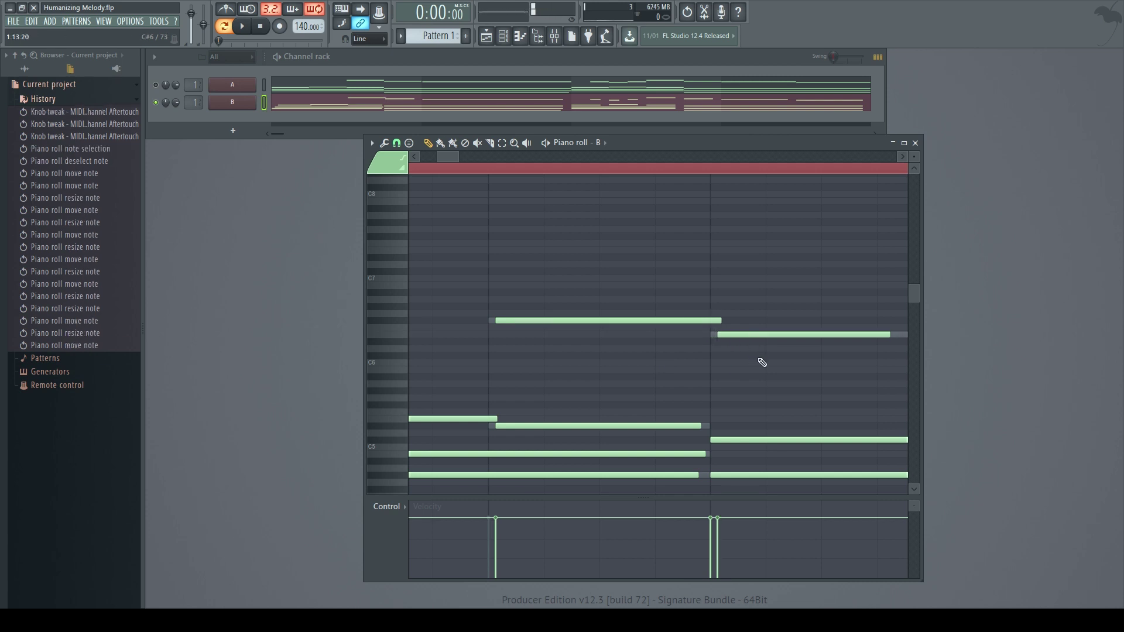
scroll(673, 401, "down", 4, "ctrl")
scroll(617, 377, "up", 5, "ctrl")
scroll(406, 411, "up", 4, "ctrl")
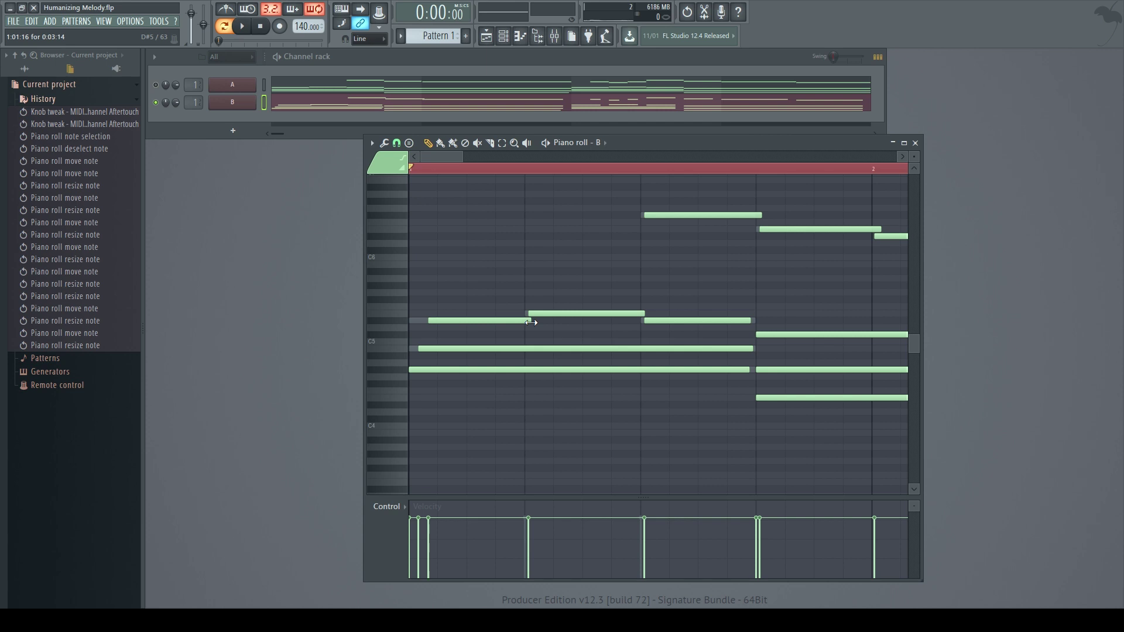
- Try delaying bar 1's B4 note by an exaggerated amount, undoing the move
scroll(531, 322, "down", 3)
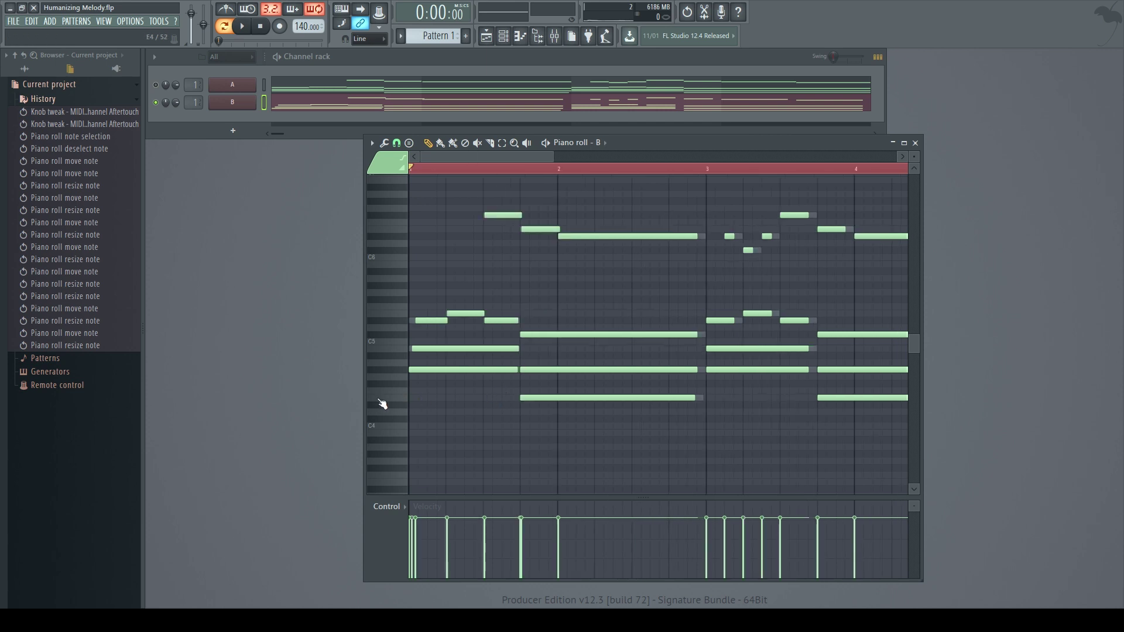
scroll(401, 403, "up", 4, "ctrl")
left_click_drag(434, 349, 515, 349)
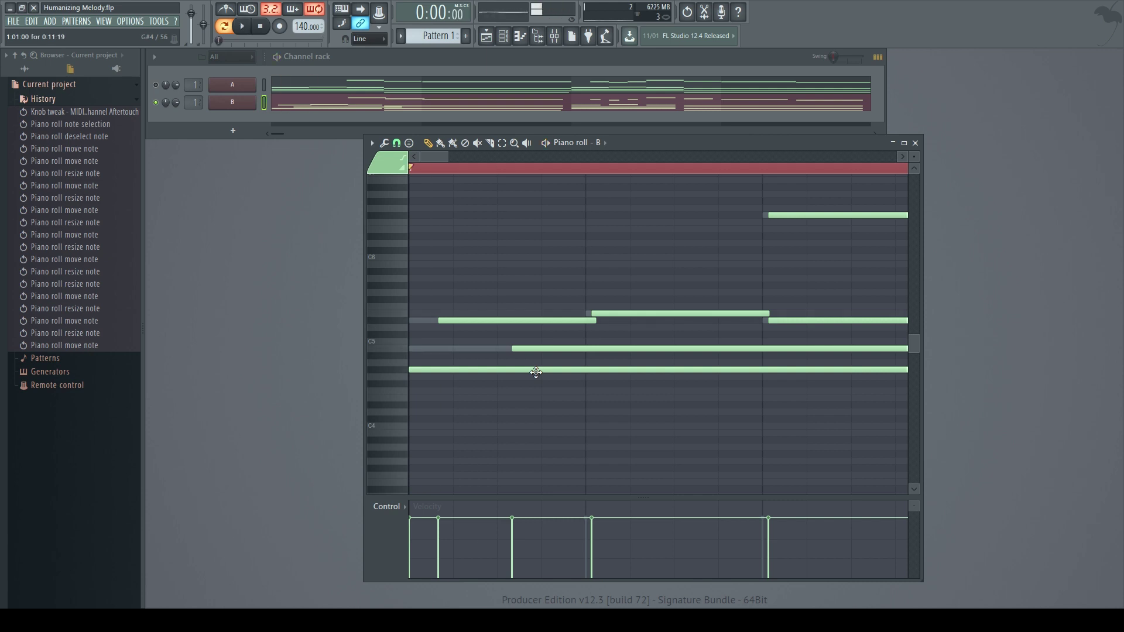
key("ctrl+z")
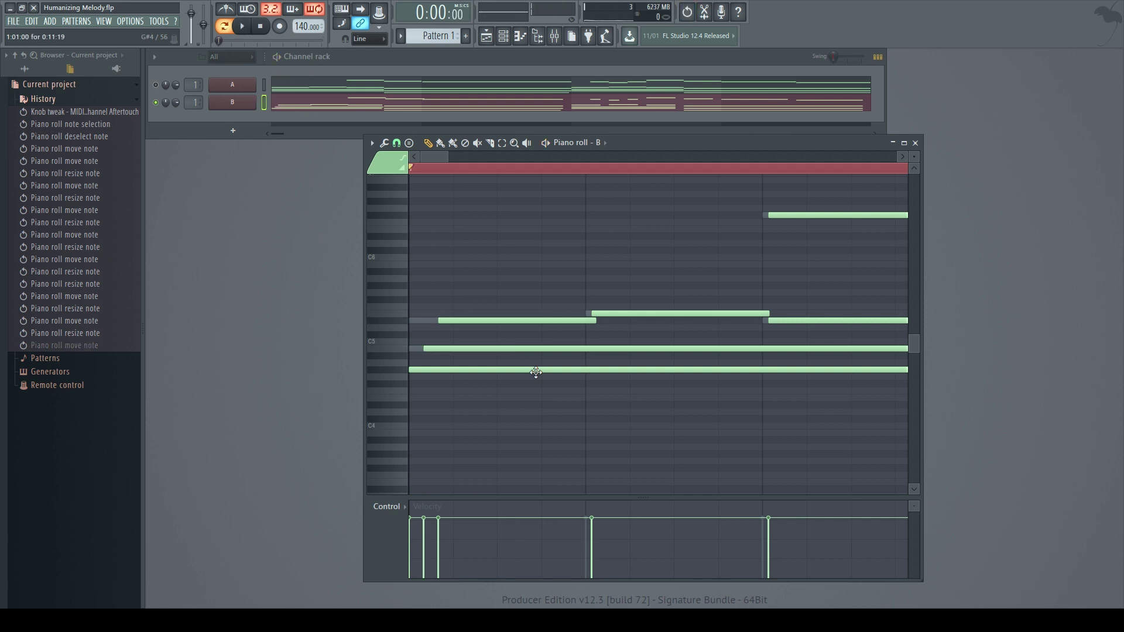
- Nudge bar 1's B4 note very slightly later and play the pattern to check the timing
left_click_drag(440, 349, 442, 350)
key("space")
scroll(465, 334, "down", 4)
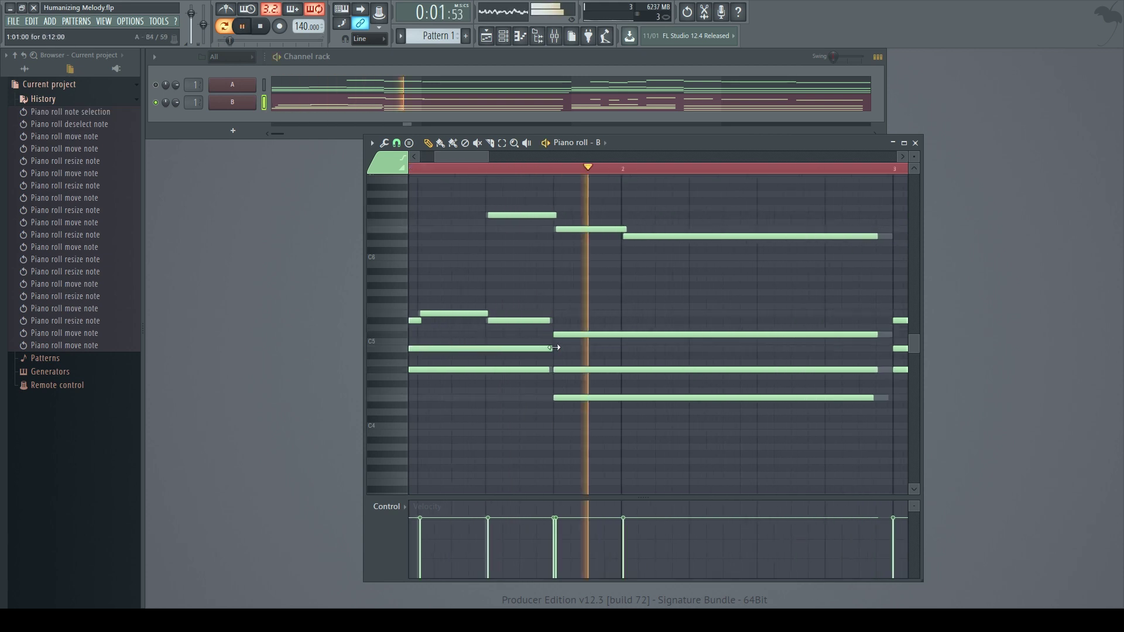
key("space")
- Stagger bar 1's second chord by delaying its C#5 and G#4 notes slightly behind the E4, and preview it
scroll(554, 348, "up", 4)
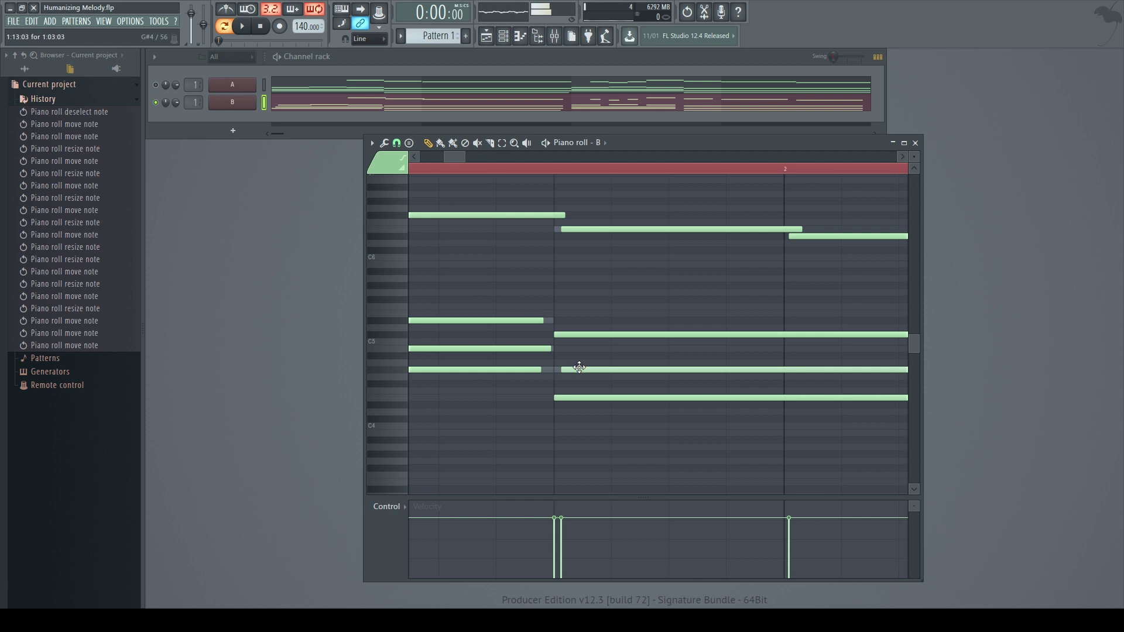
left_click(572, 341)
right_click(572, 341)
left_click_drag(571, 336, 579, 371)
scroll(577, 371, "down", 6)
scroll(399, 398, "up", 3)
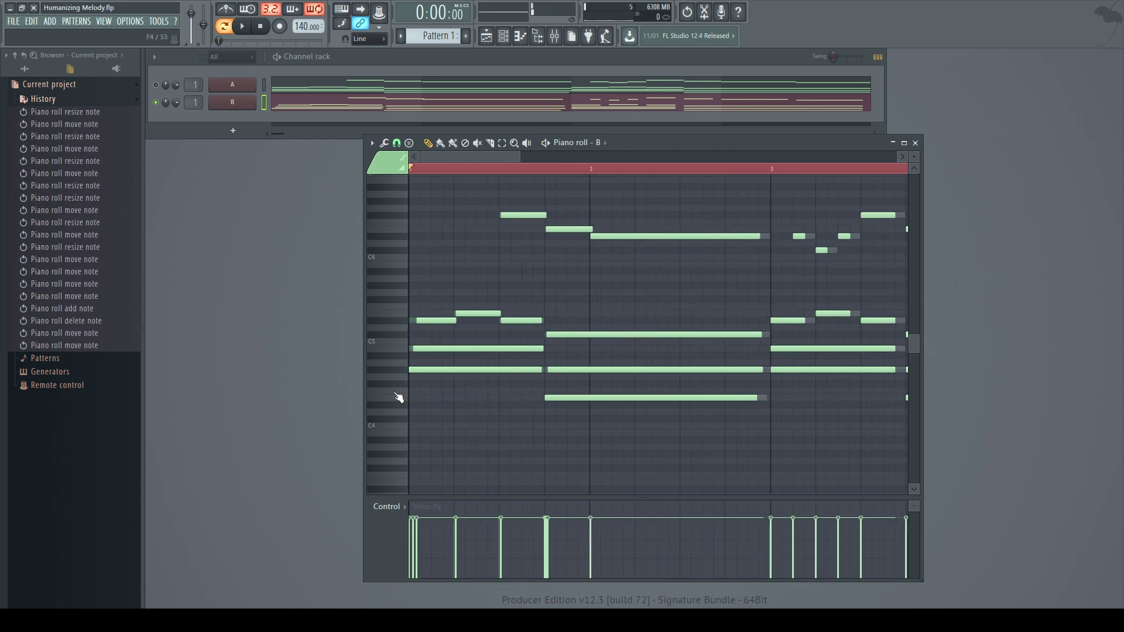
scroll(399, 397, "up", 4)
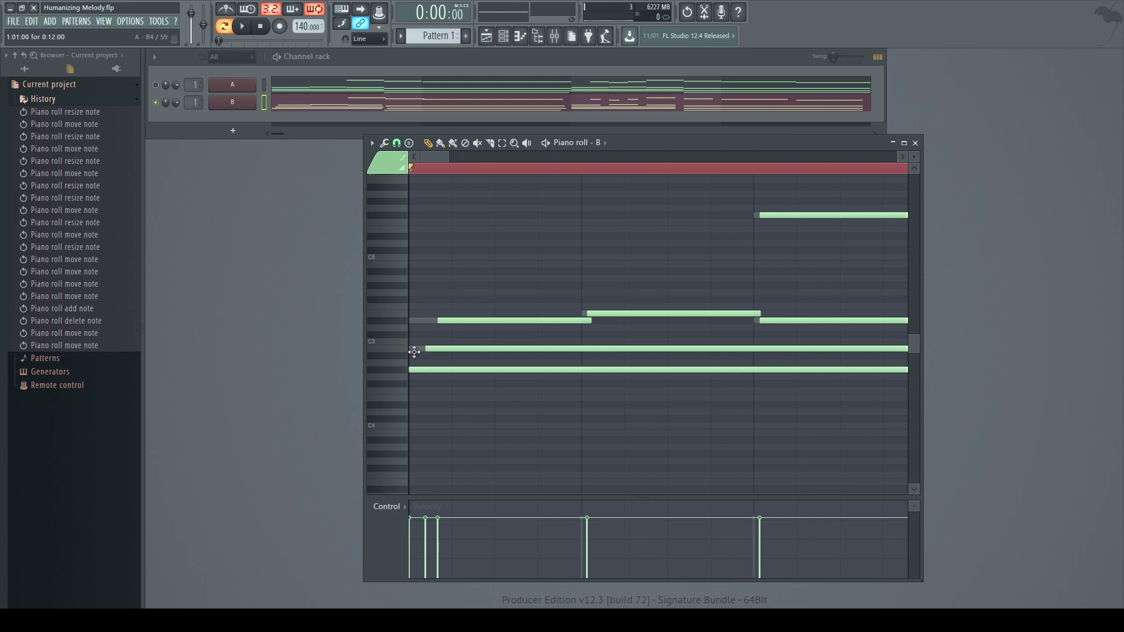
scroll(572, 380, "down", 10)
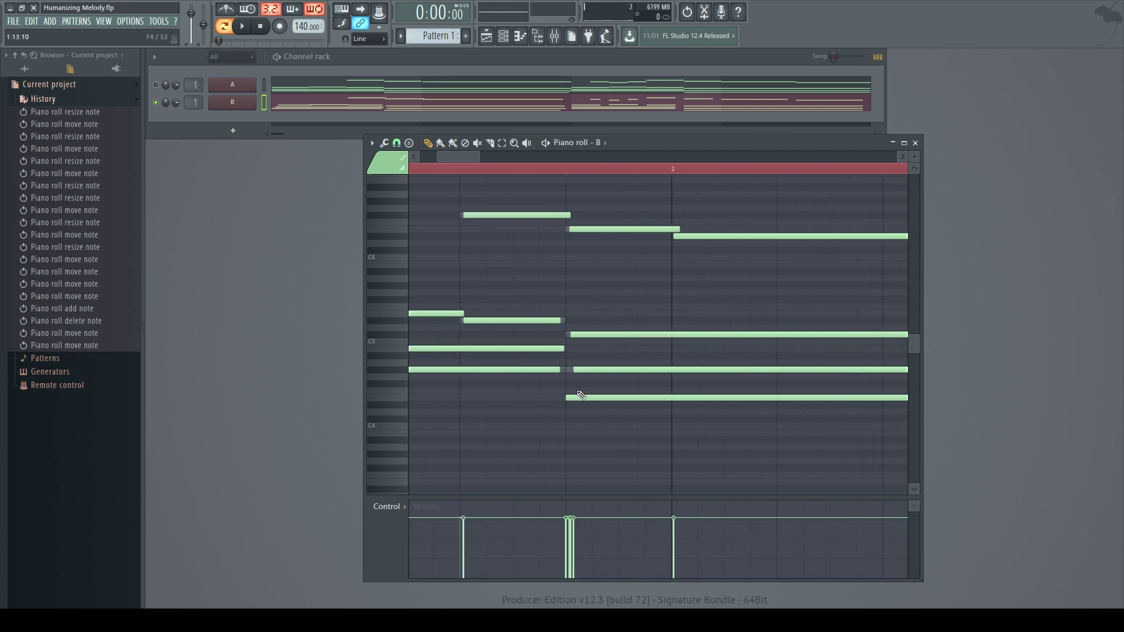
left_click_drag(573, 398, 560, 398)
key("space")
key("space")
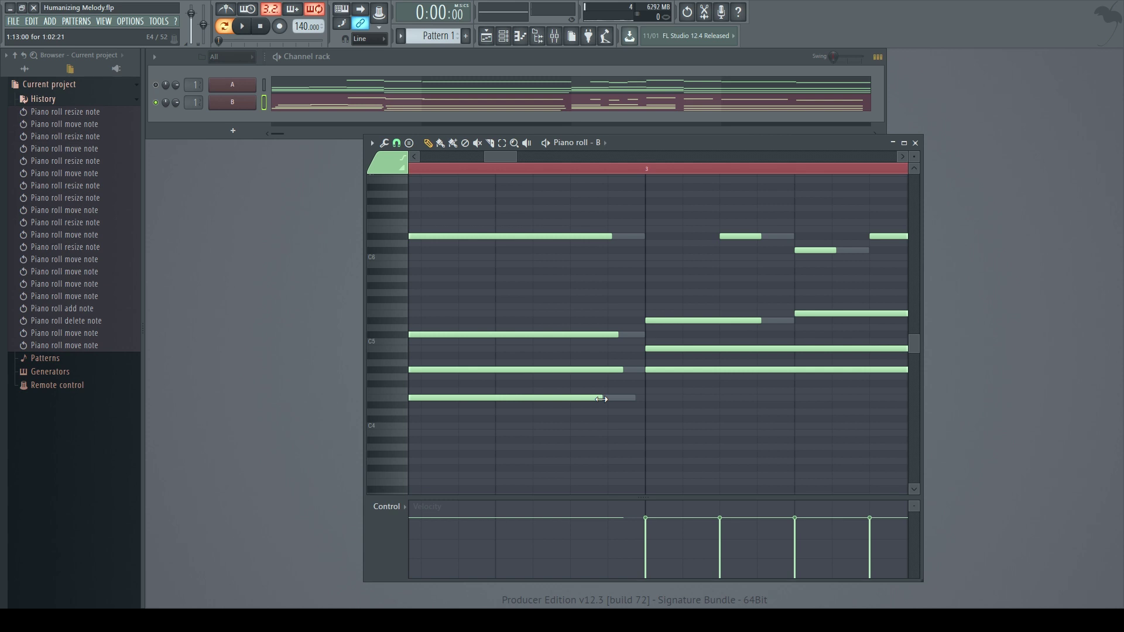
- Extend the held E4, G#4 and C#5 chord notes by uneven amounts toward the start of bar 3
left_click_drag(601, 399, 633, 369)
left_click(619, 327)
right_click(619, 328)
left_click_drag(614, 335, 627, 335)
- Nudge the long D#6 melody note at bar 2 slightly later and play the pattern
scroll(585, 351, "left", 10)
left_click_drag(521, 235, 525, 234)
key("space")
scroll(554, 308, "down", 5)
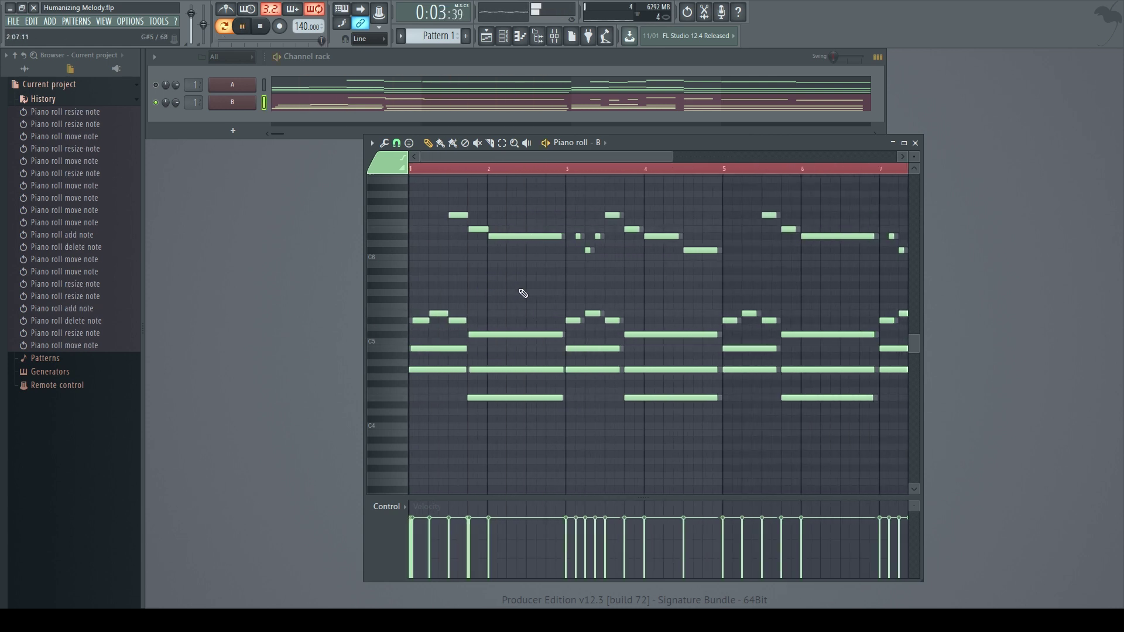
key("space")
- Delay the opening B4 and D#5 notes of bar 3 slightly behind the beat
scroll(579, 351, "up", 6)
left_click_drag(539, 347, 544, 346)
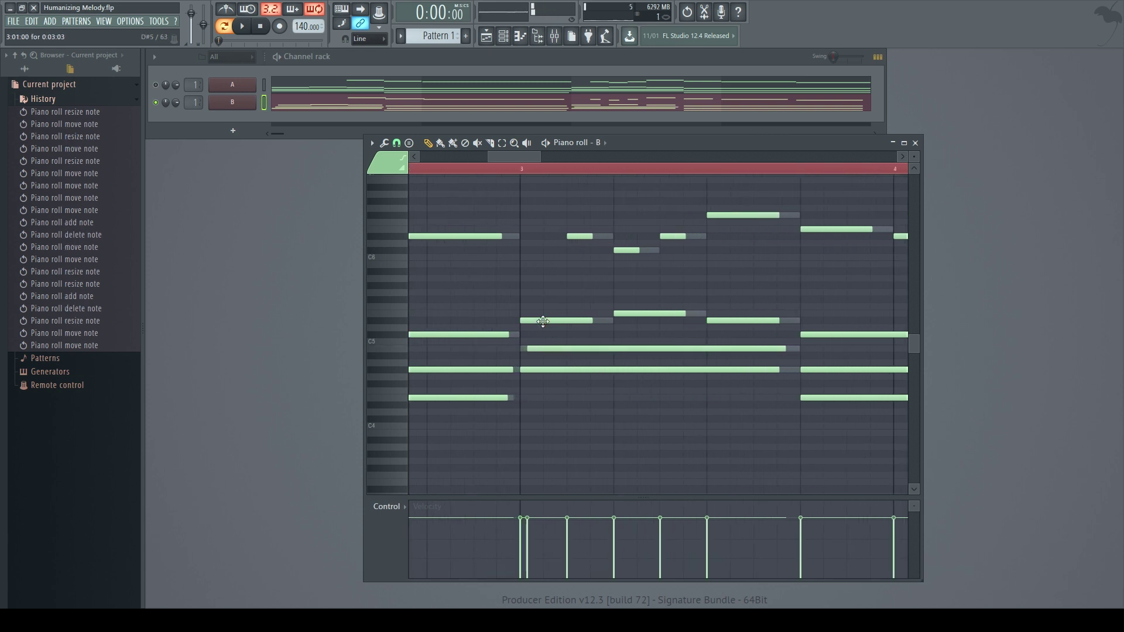
scroll(575, 333, "down", 3)
scroll(574, 333, "down", 3)
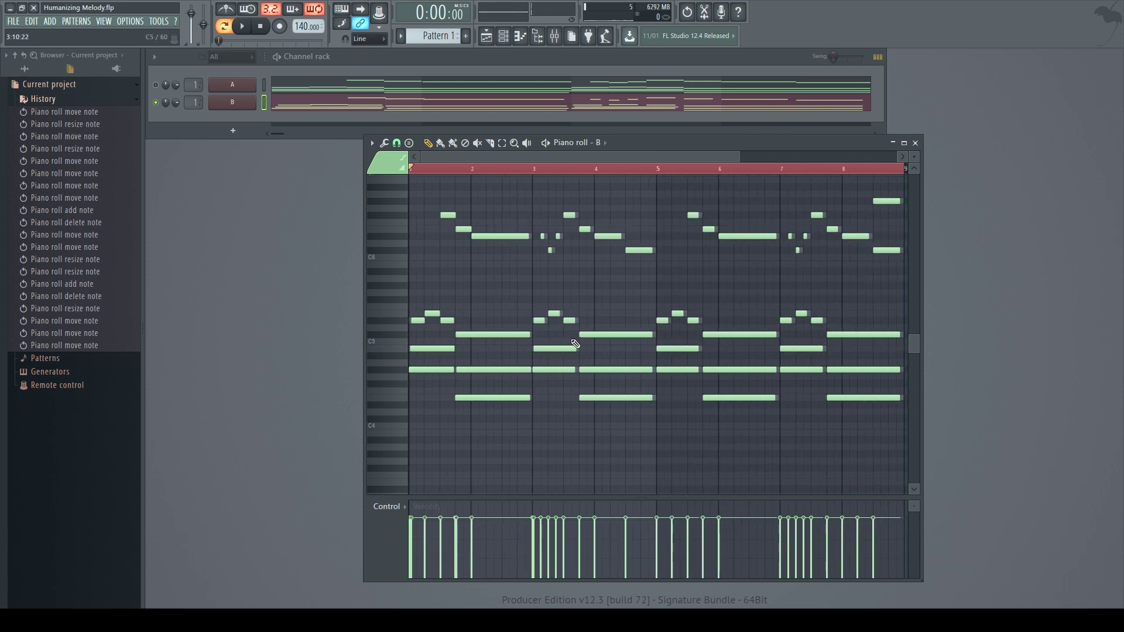
- Delay bar 3's E5 and second D#5 notes by small, different amounts and start playback
scroll(571, 341, "down", 2)
scroll(486, 281, "up", 3)
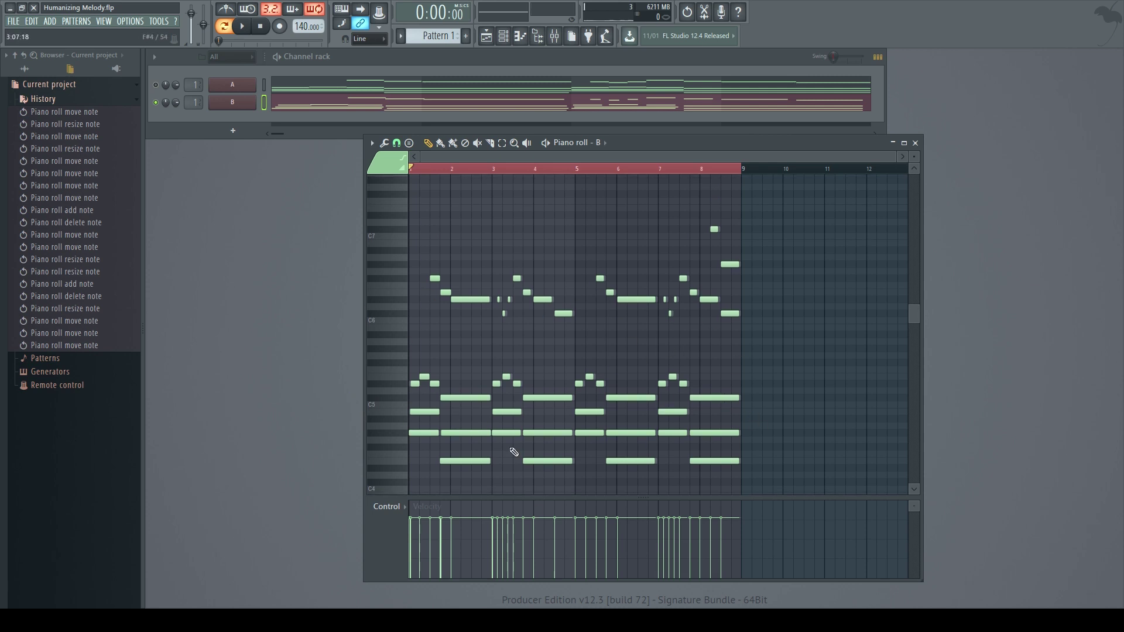
scroll(477, 433, "up", 4)
left_click_drag(530, 377, 524, 377)
key("space")
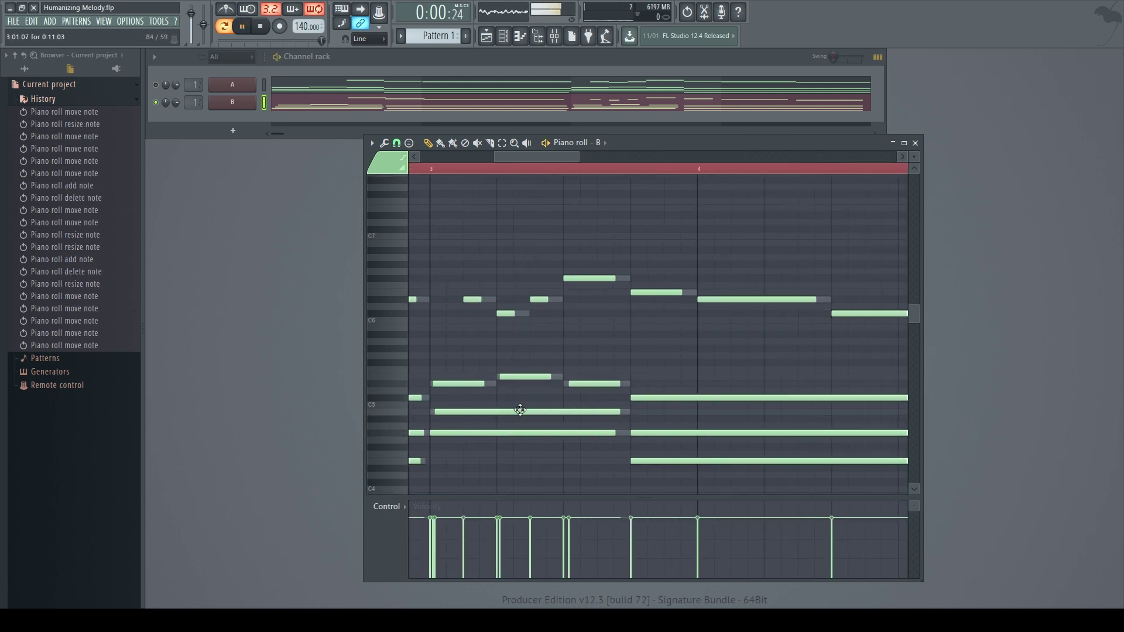
- Lengthen bar 3's short D#6 and C#6 melody notes by uneven amounts so that they overlap their neighbours
scroll(455, 442, "down", 2)
scroll(514, 205, "up", 2)
scroll(492, 176, "up", 1)
left_click_drag(561, 298, 765, 300)
left_click(686, 314)
left_click_drag(683, 315, 775, 300)
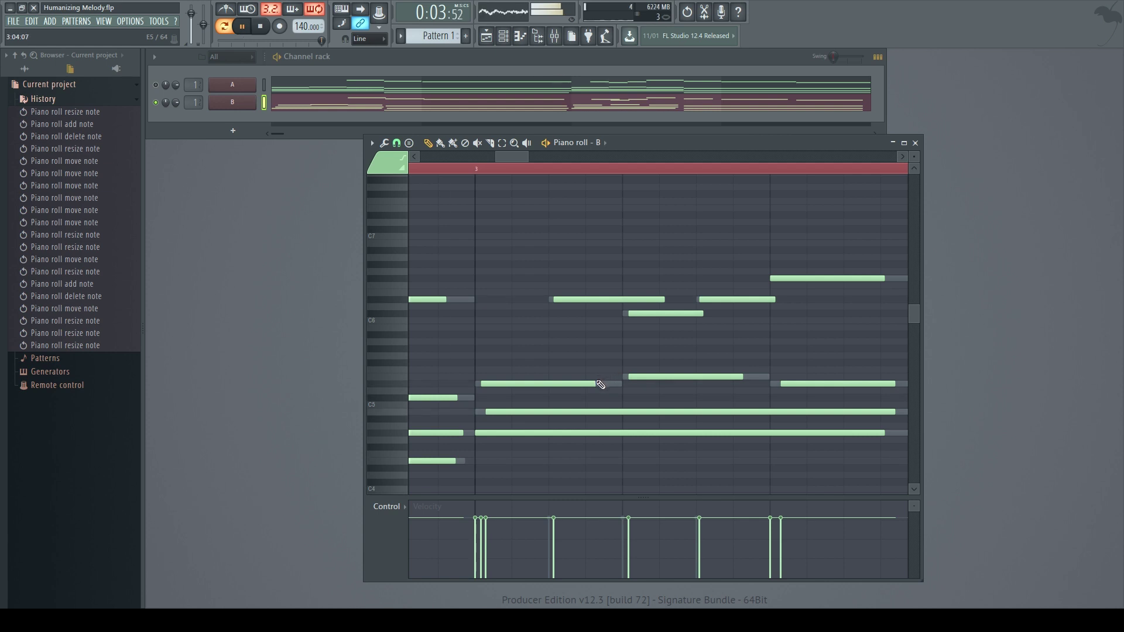
- Extend bar 3's D#5, E5 and held chord notes by uneven amounts into the following notes and play from bar 3
left_click_drag(602, 384, 636, 384)
key("space")
left_click_drag(743, 376, 779, 376)
scroll(755, 396, "down", 2)
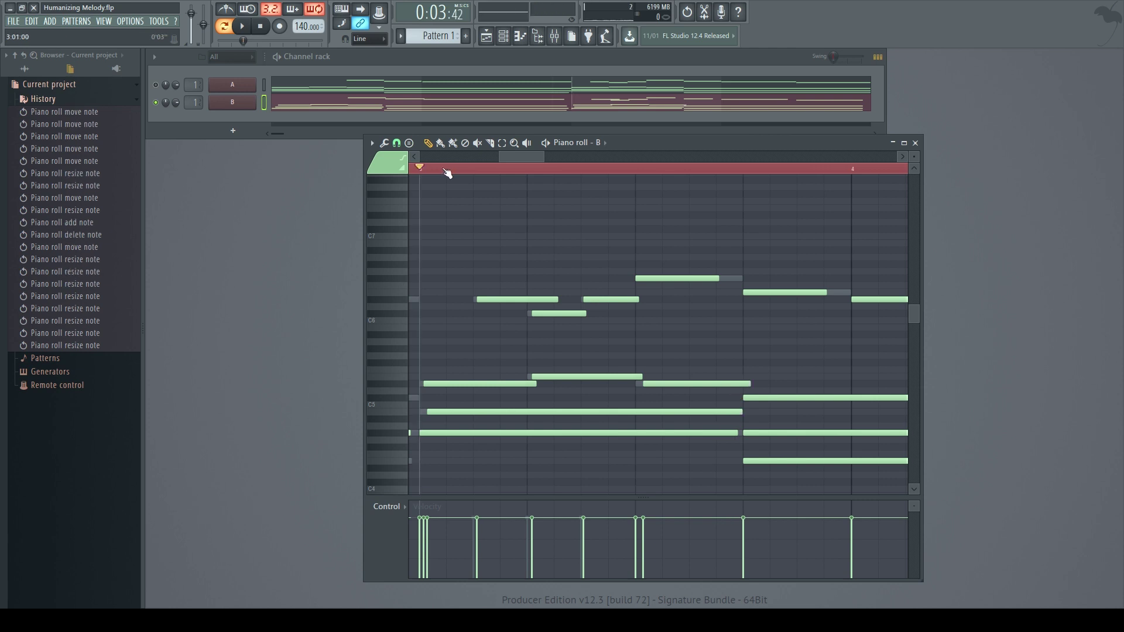
key("space")
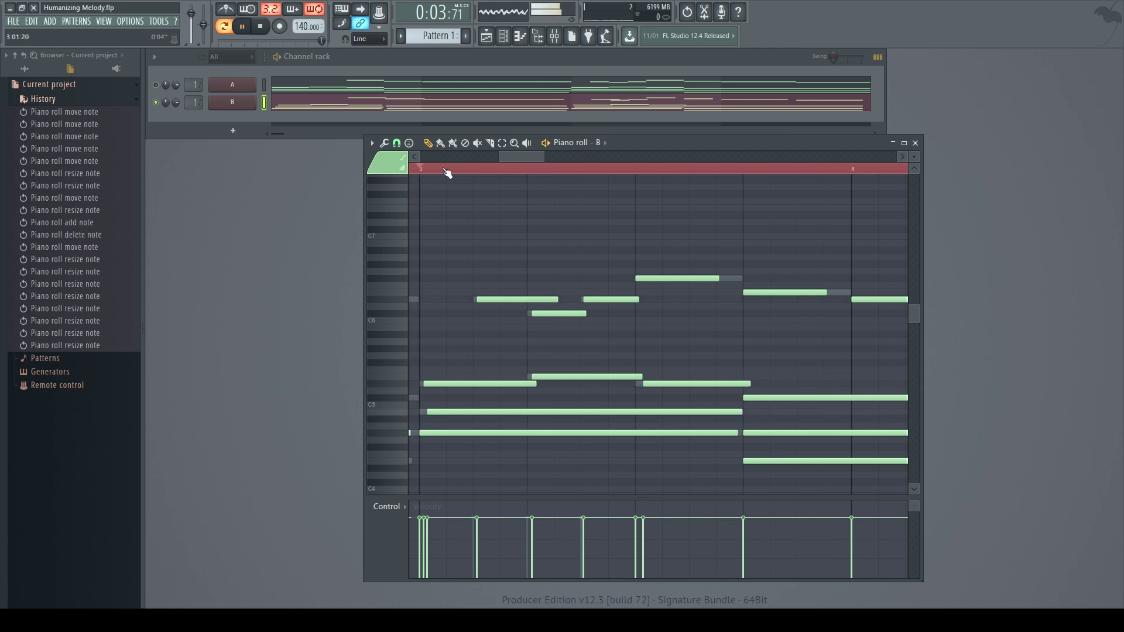
key("space")
key("space")
- Nudge bar 3's C#6 note slightly earlier and its F#6 and E6 notes slightly later
left_click_drag(557, 316, 554, 317)
left_click_drag(641, 278, 645, 279)
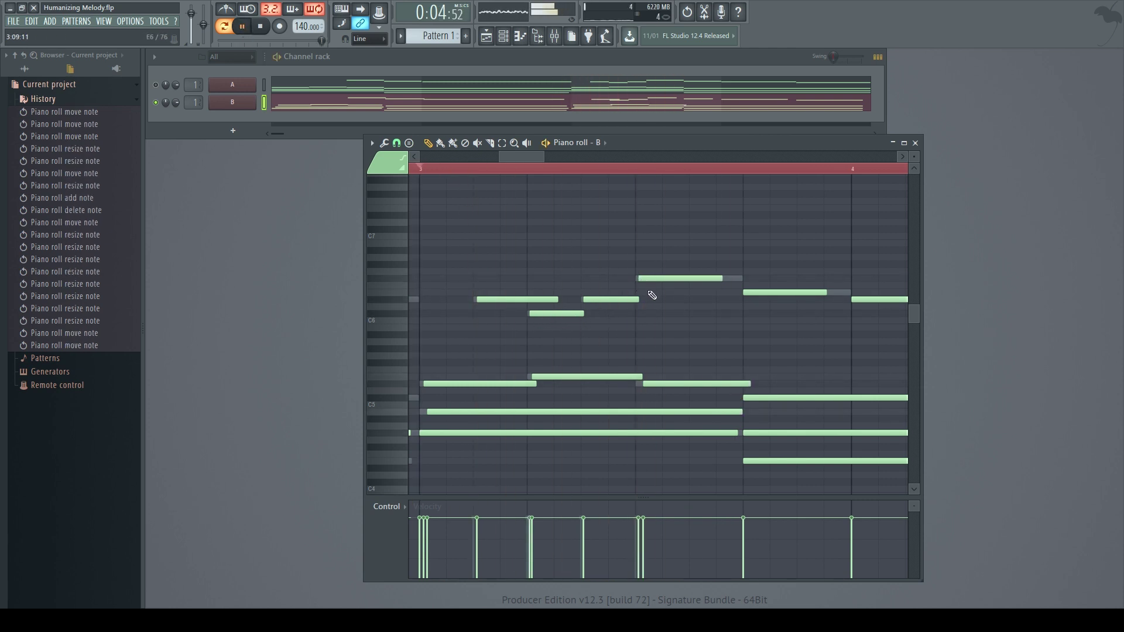
left_click_drag(761, 292, 763, 293)
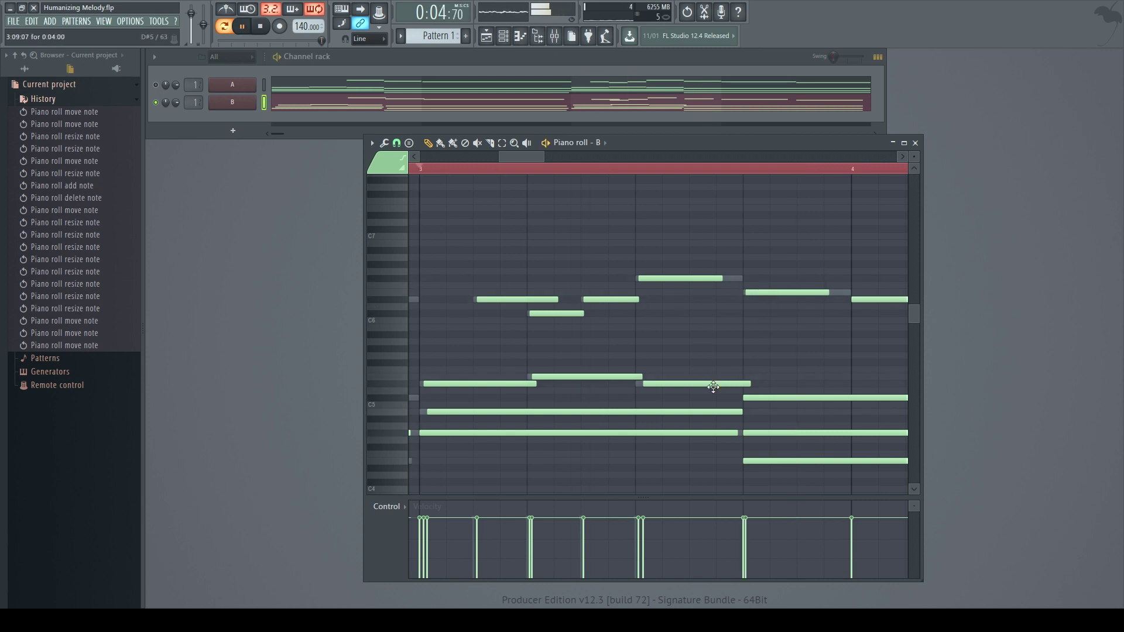
key("space")
- Delay the G#4 and C#5 notes of the long chord starting in bar 3 by different amounts and extend its E4
scroll(705, 391, "down", 6)
scroll(535, 455, "up", 5)
left_click_drag(515, 433, 515, 398)
key("space")
left_click_drag(824, 459, 831, 459)
key("space")
left_click(509, 432)
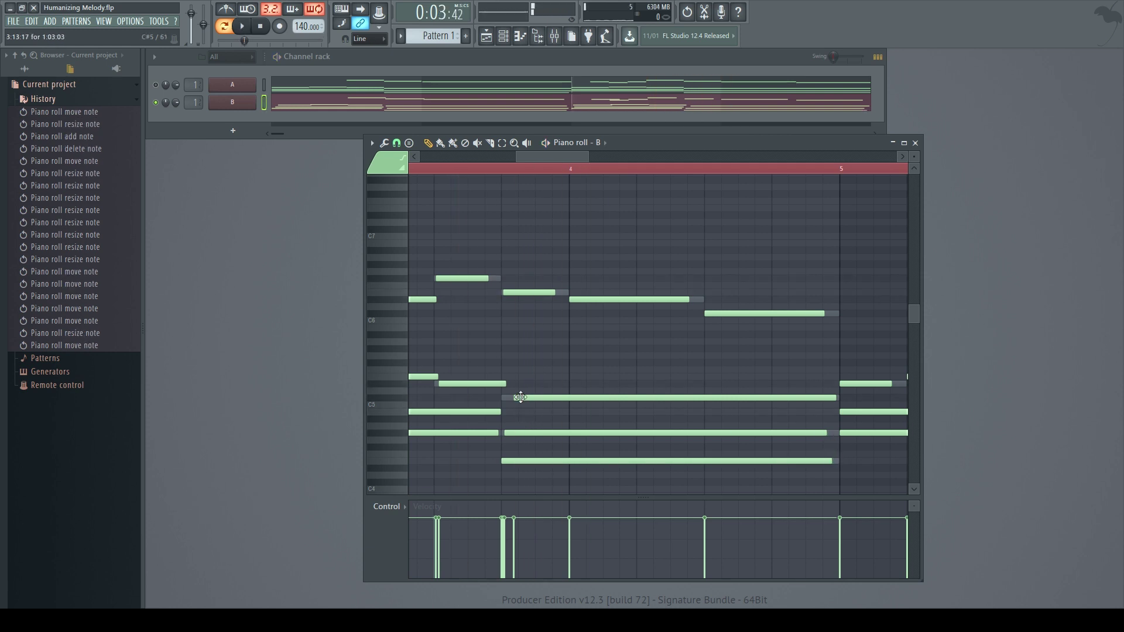
- Move the long chord's C#5 slightly earlier and extend its G#4 and C#5 by different amounts toward bar 5
left_click_drag(520, 398, 527, 397)
key("space")
left_click_drag(826, 432, 834, 398)
key("space")
- Extend the F#6, E6, D#6 and C#6 notes across bars 3 and 4 unevenly and start the last two slightly later
left_click_drag(489, 278, 488, 277)
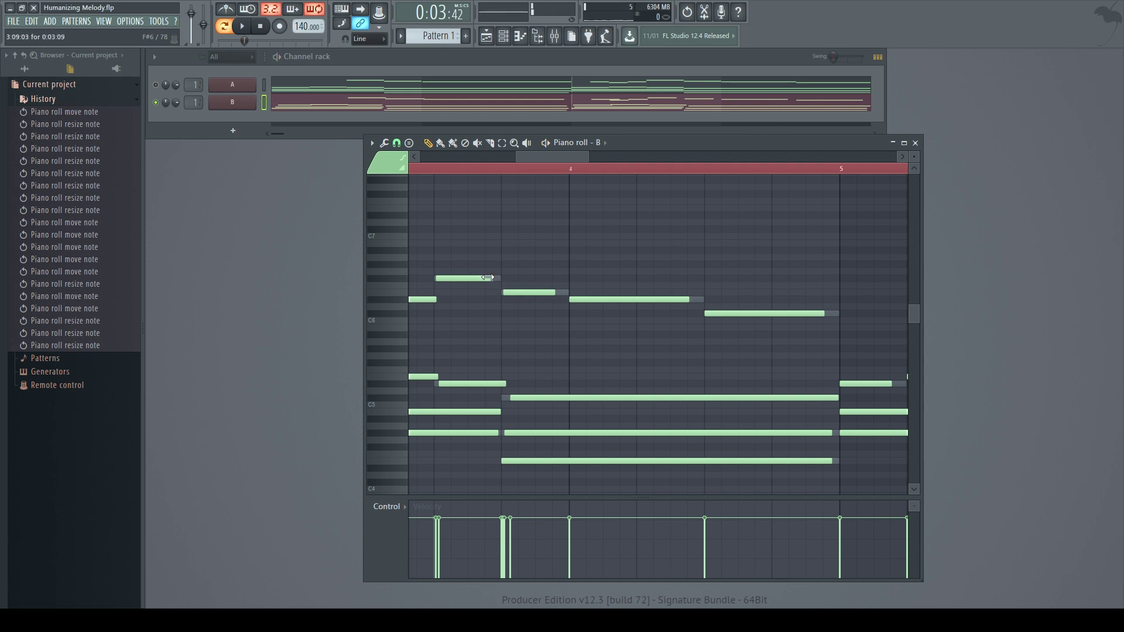
left_click_drag(554, 293, 574, 297)
key("space")
left_click_drag(691, 299, 720, 313)
left_click_drag(826, 314, 834, 315)
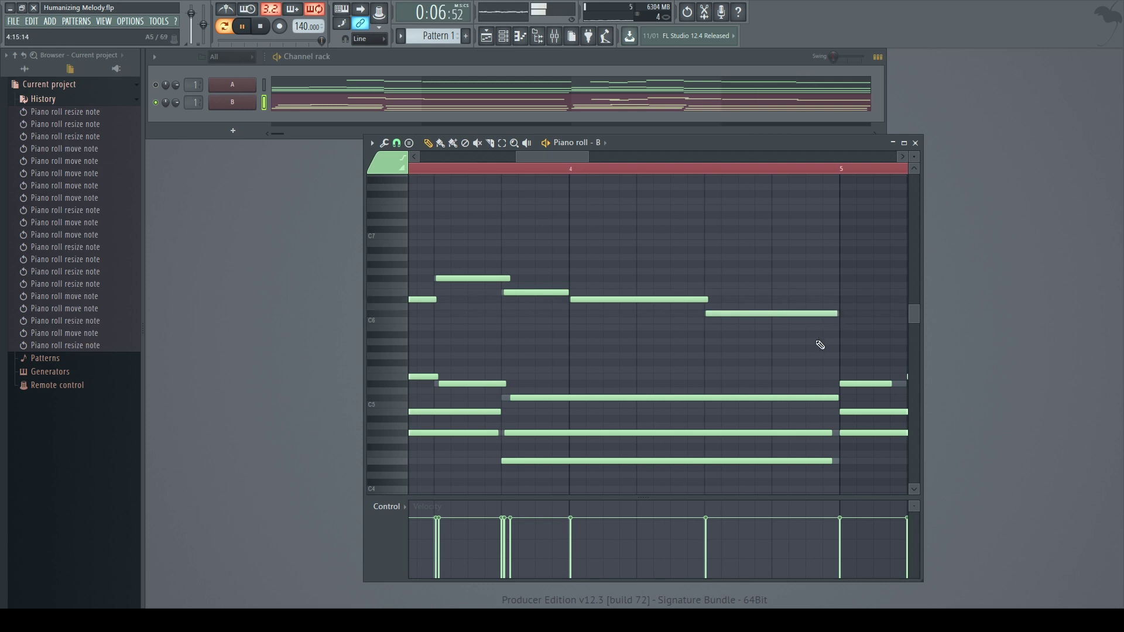
key("space")
- Show the whole pattern and play it from bar 1 to check the humanized first four bars
scroll(728, 378, "down", 5)
scroll(729, 378, "down", 3)
scroll(620, 401, "down", 2)
left_click(416, 170)
key("space")
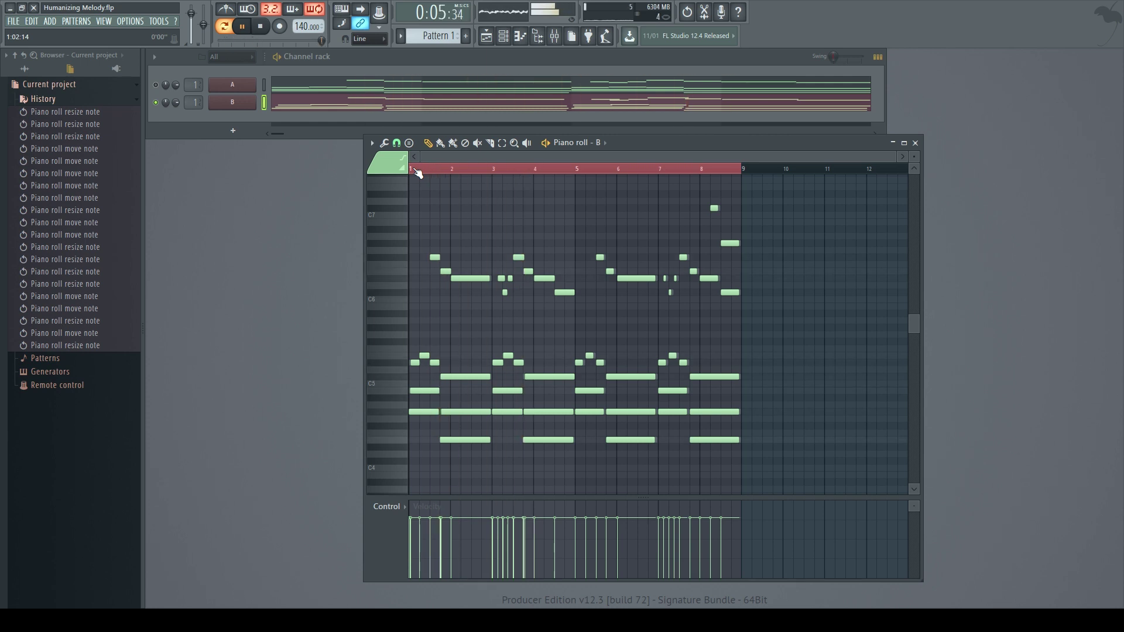
key("space")
key("space")
key("space")
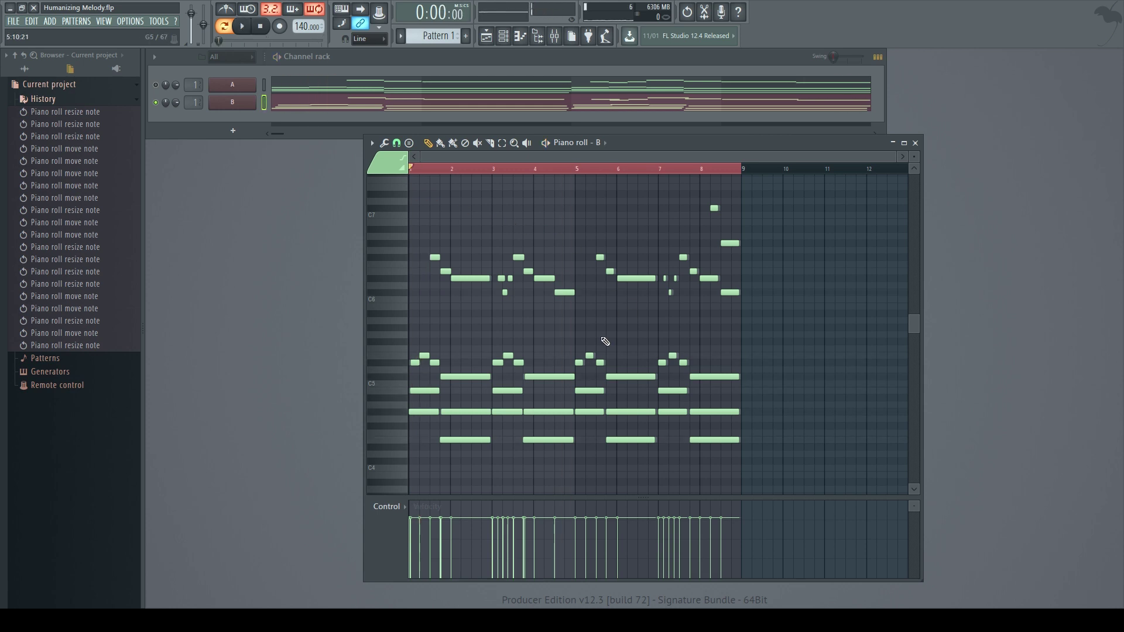
- Delete all the lower chord notes in bars 5 to 8
left_click_drag(799, 470, 579, 332)
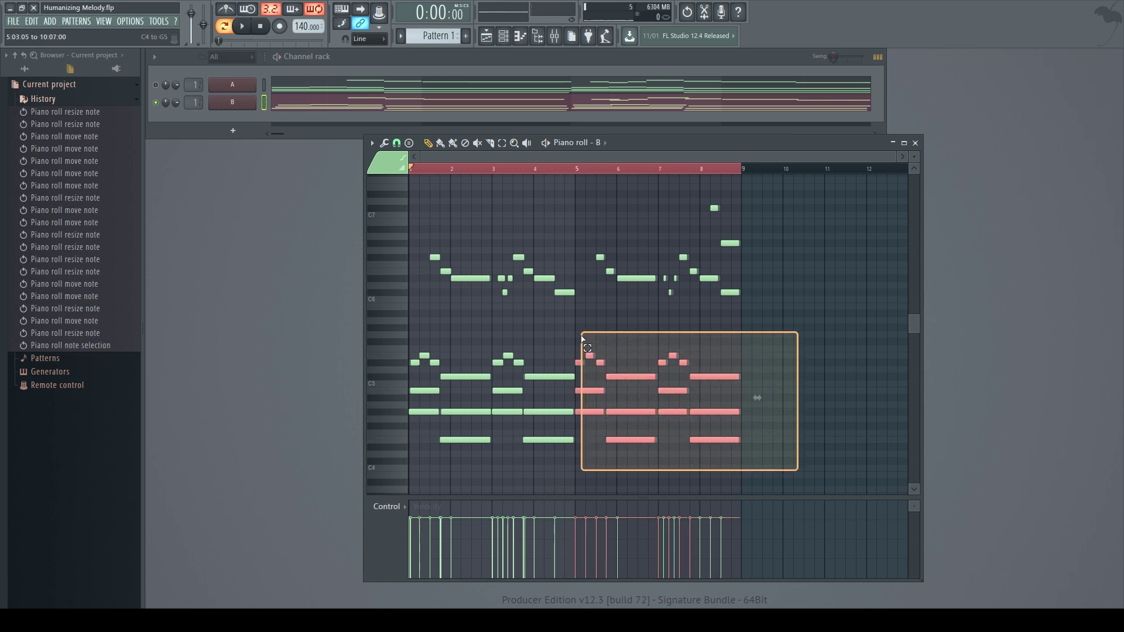
key("Delete")
left_click_drag(584, 467, 351, 328)
left_click_drag(414, 412, 579, 411)
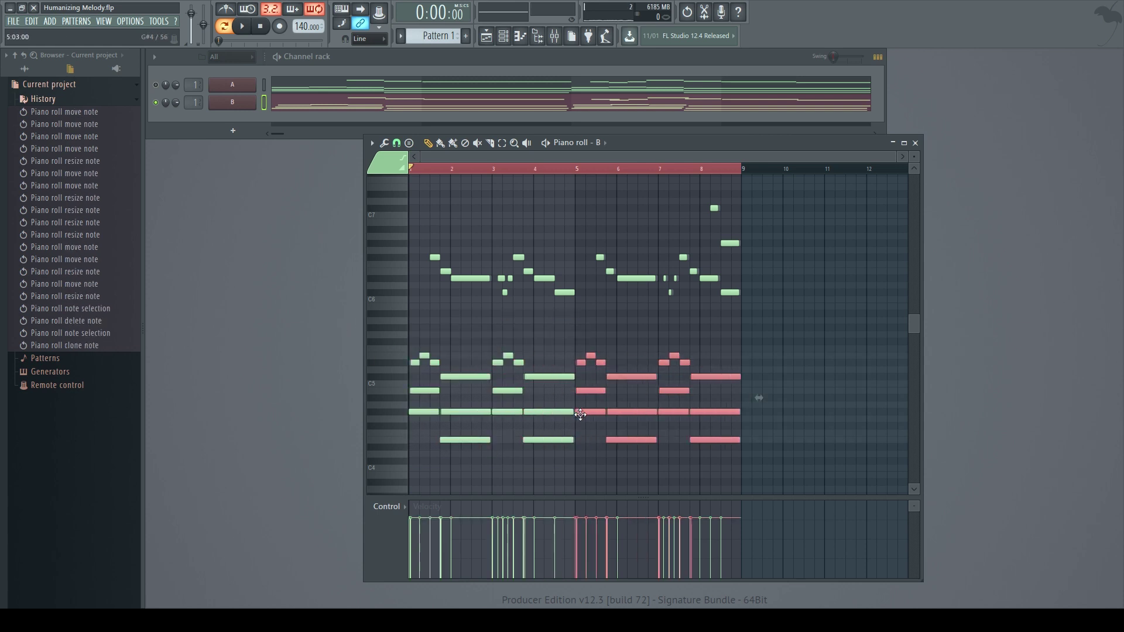
key("alt+m")
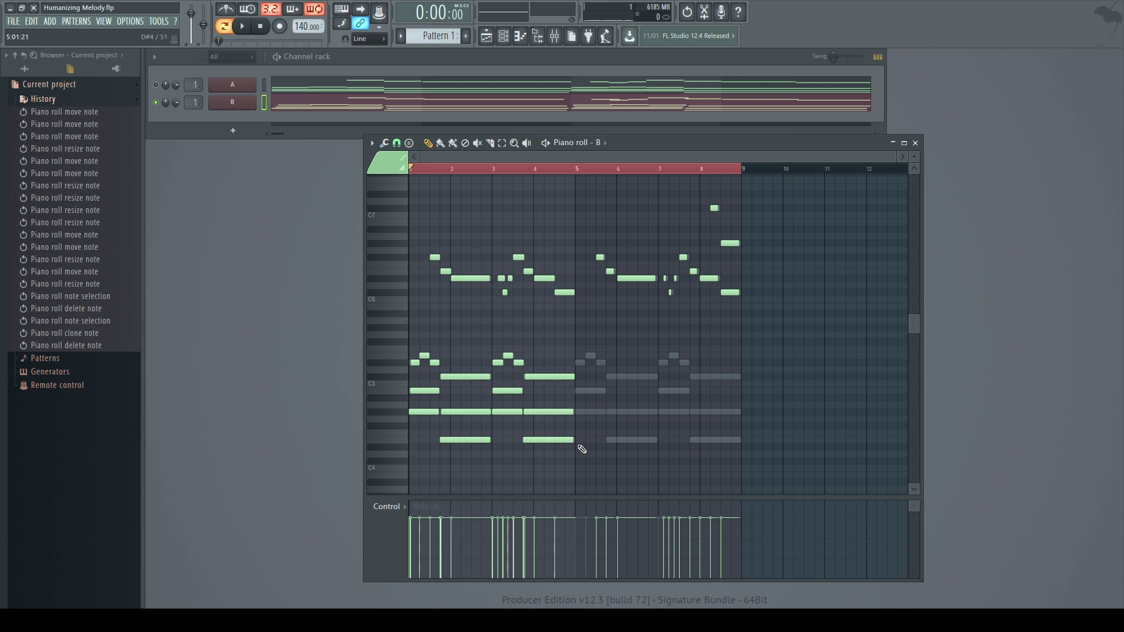
- Clone the humanized lower chord notes of bars 1 to 4 into bars 5 to 8
left_click_drag(590, 457, 321, 335)
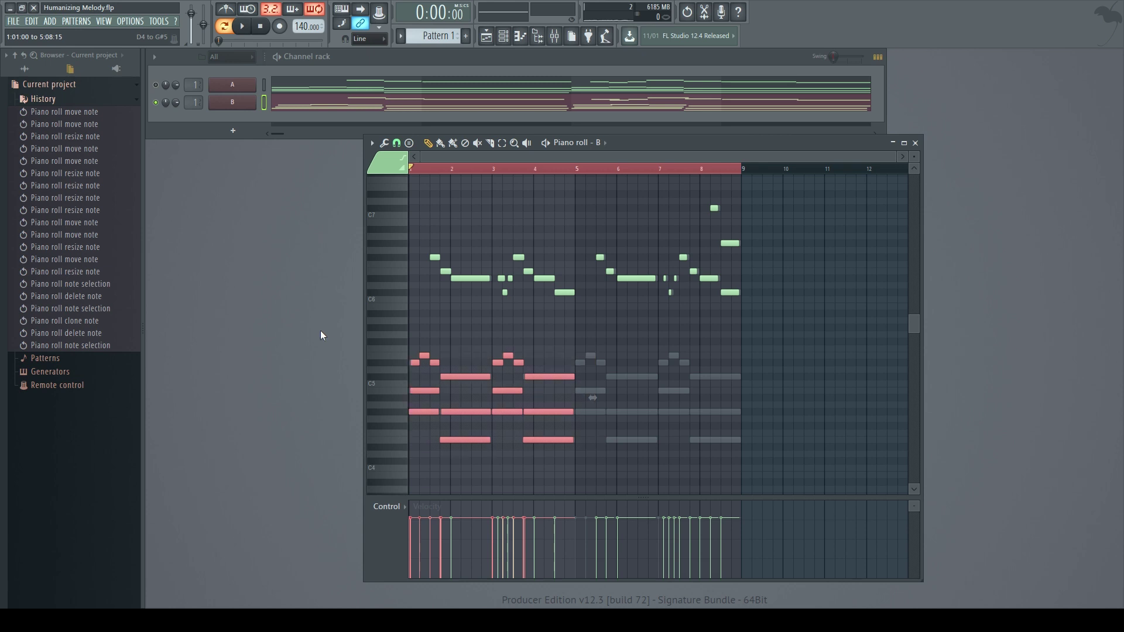
left_click_drag(417, 412, 581, 412)
- Replace the melody notes of bars 5 to 8, except the two highest, with a clone of bars 1 to 4 and play the pattern
left_click_drag(757, 308, 595, 259)
key("Delete")
left_click_drag(602, 313, 334, 224)
left_click_drag(462, 277, 629, 288)
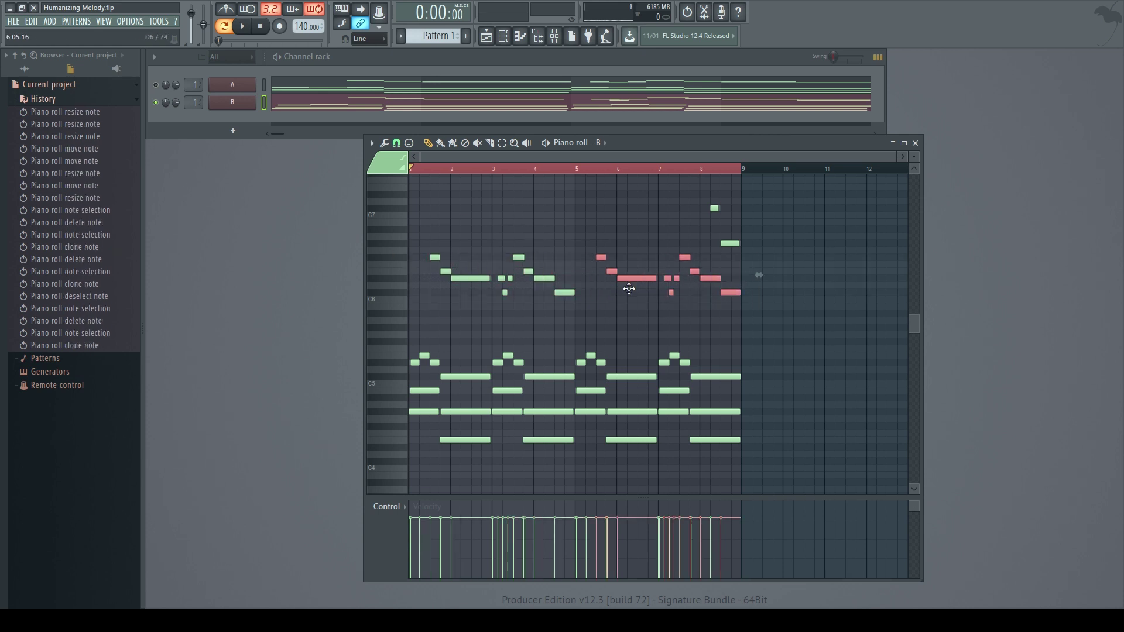
key("space")
left_click(637, 310)
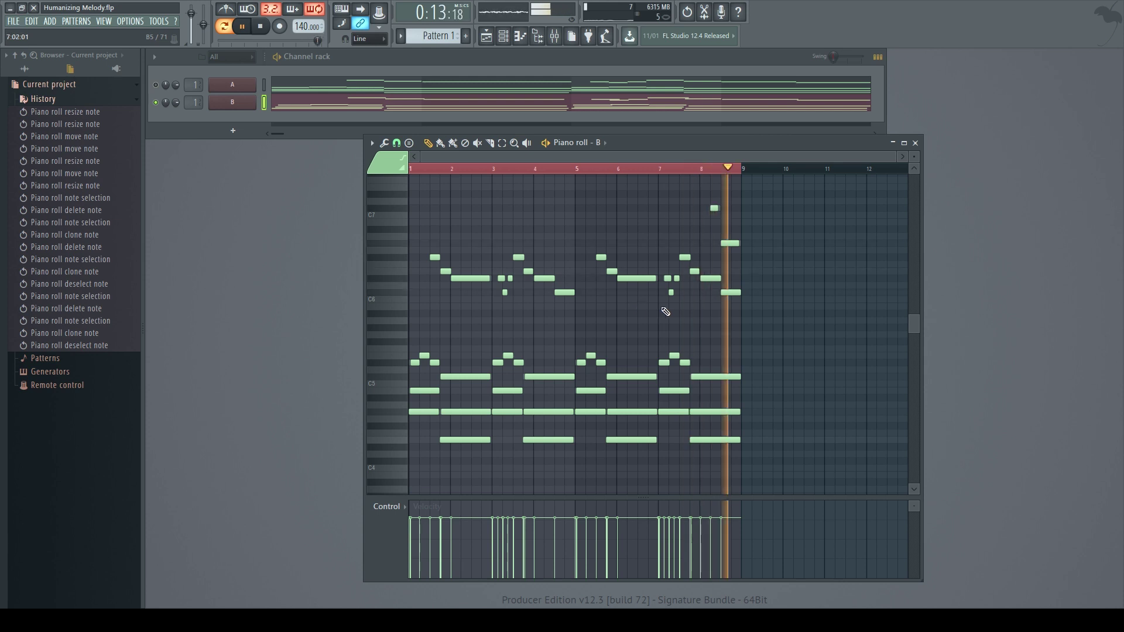
key("space")
- Delay bar 8's high C#7 and G#6 notes slightly, lengthen the C#7 and play from late in bar 7
scroll(745, 304, "up", 8)
left_click_drag(782, 244, 791, 244)
left_click_drag(672, 208, 761, 215)
scroll(622, 301, "down", 5)
left_click(613, 170)
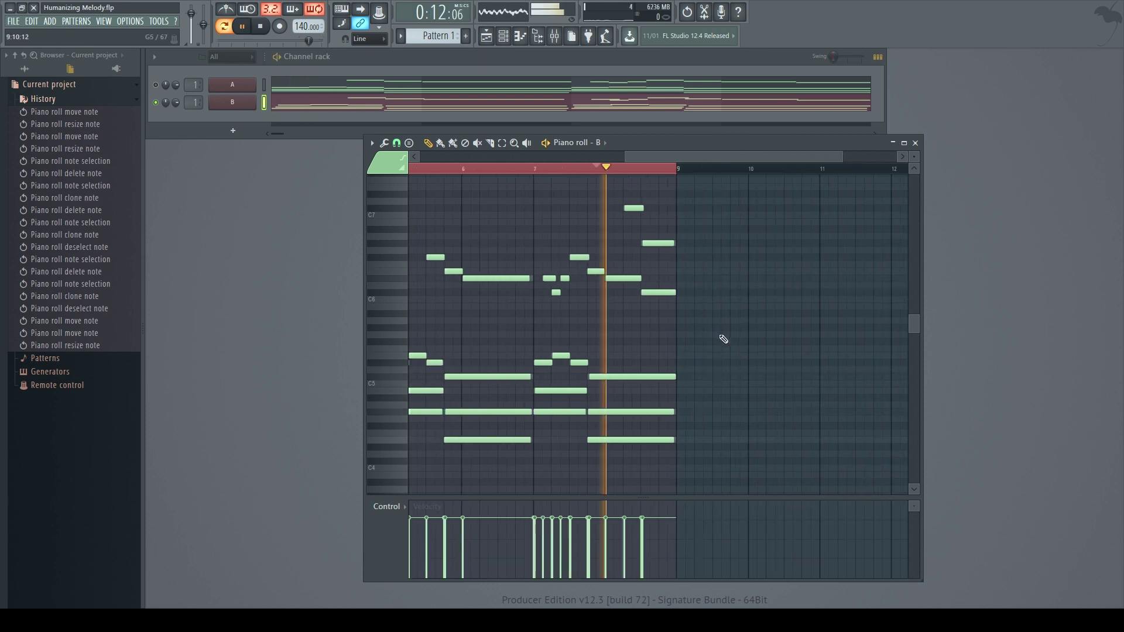
- Extend the final G#6 note to just before bar 9, then show the whole pattern and stop playback
scroll(644, 301, "up", 5)
left_click_drag(674, 243, 688, 244)
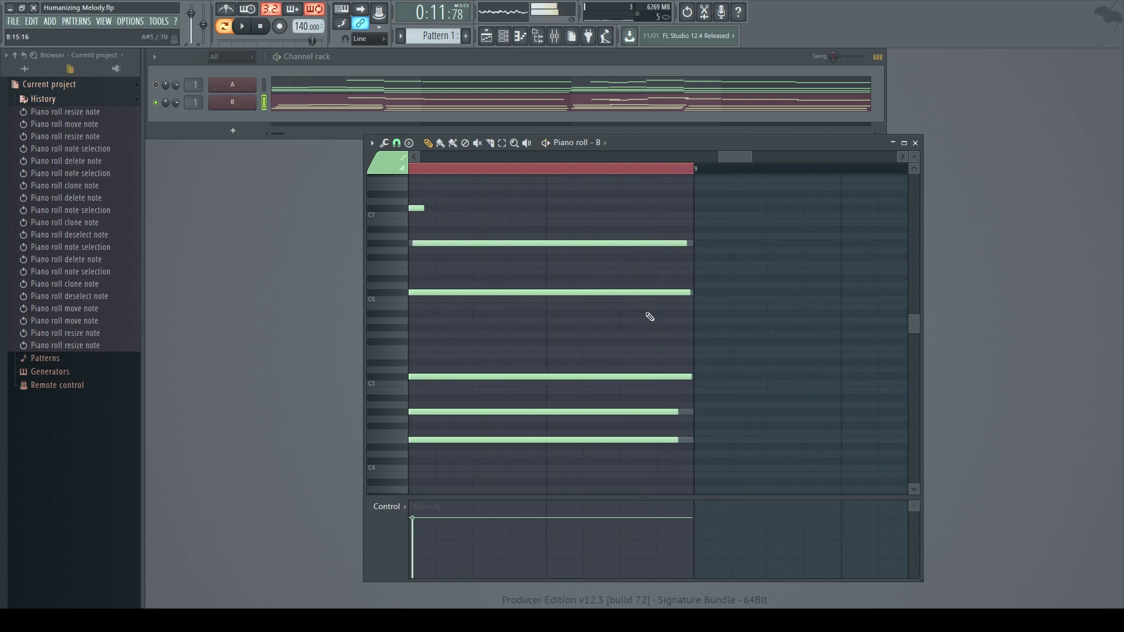
scroll(623, 329, "down", 4)
scroll(622, 327, "down", 5)
key("space")
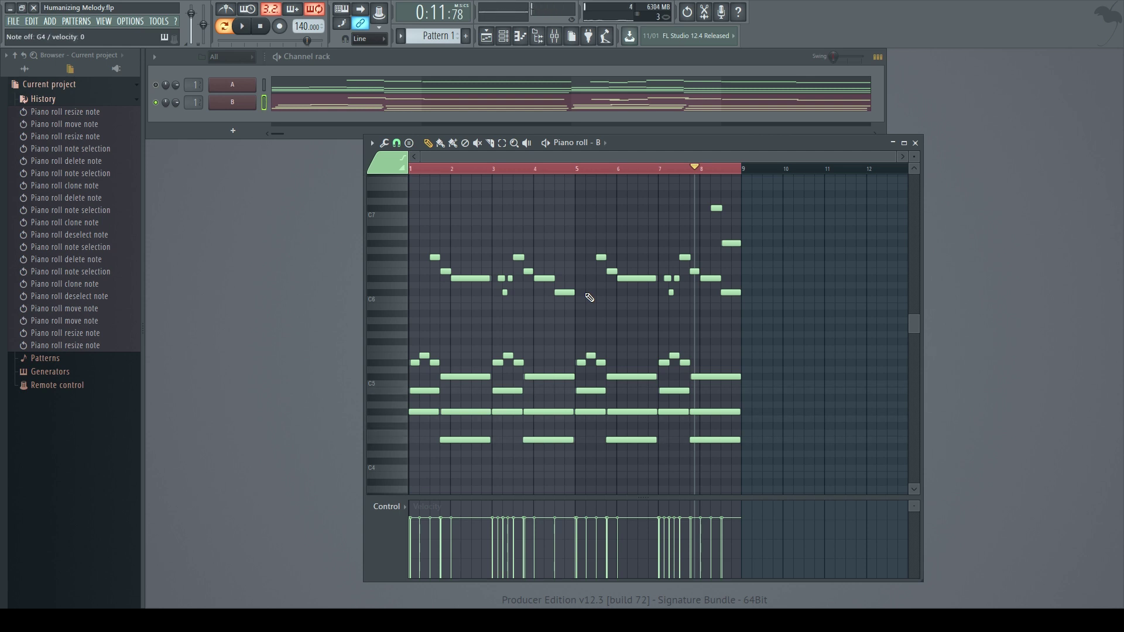
key("space")
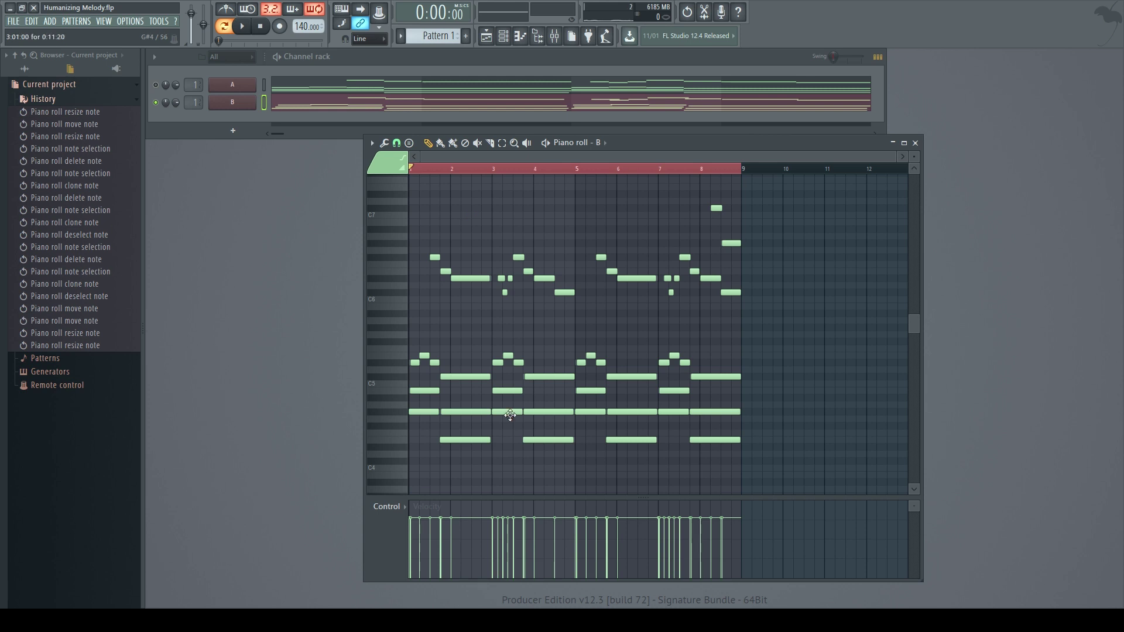
- Randomize the velocities of all notes by a small amount with the randomizer's volume level, then deselect them
left_click(732, 477)
key("ctrl+a")
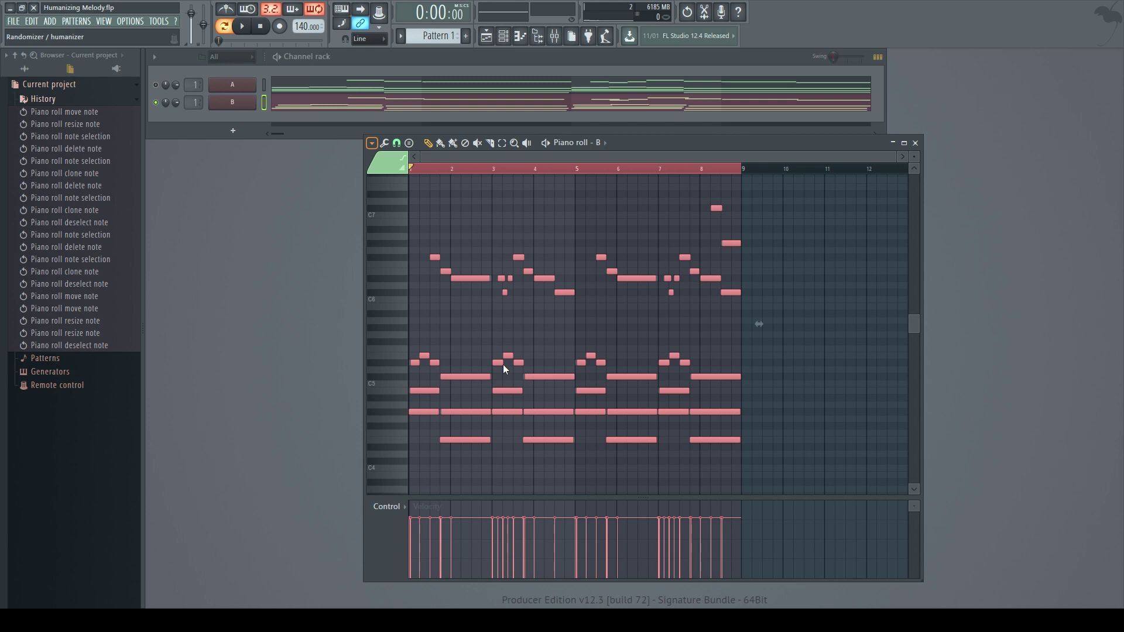
key("alt+r")
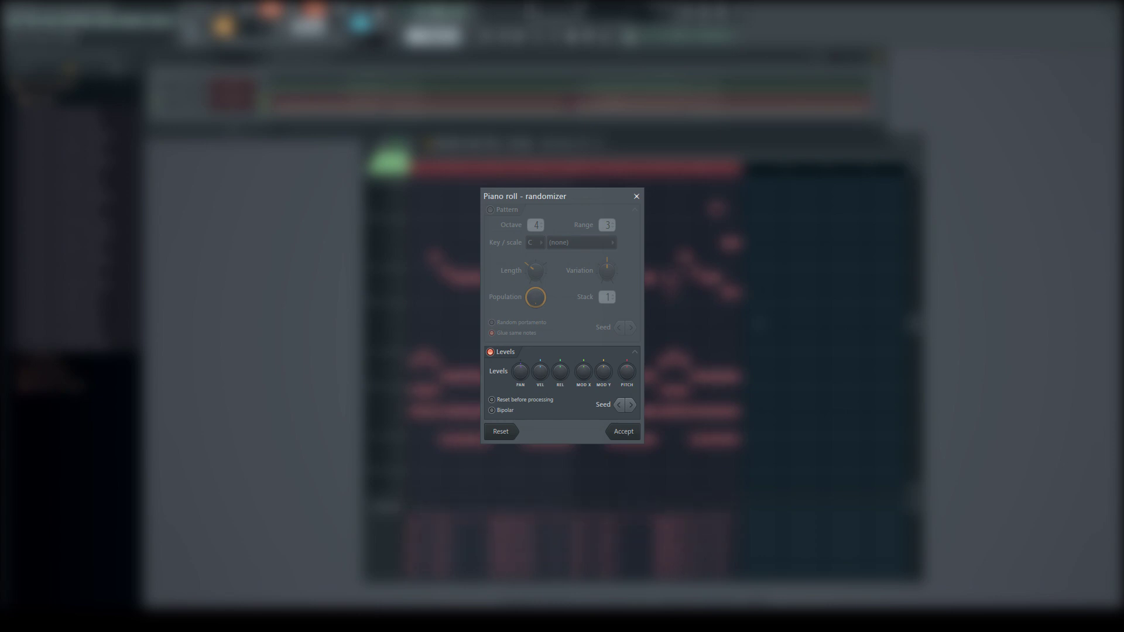
left_click_drag(540, 371, 540, 354)
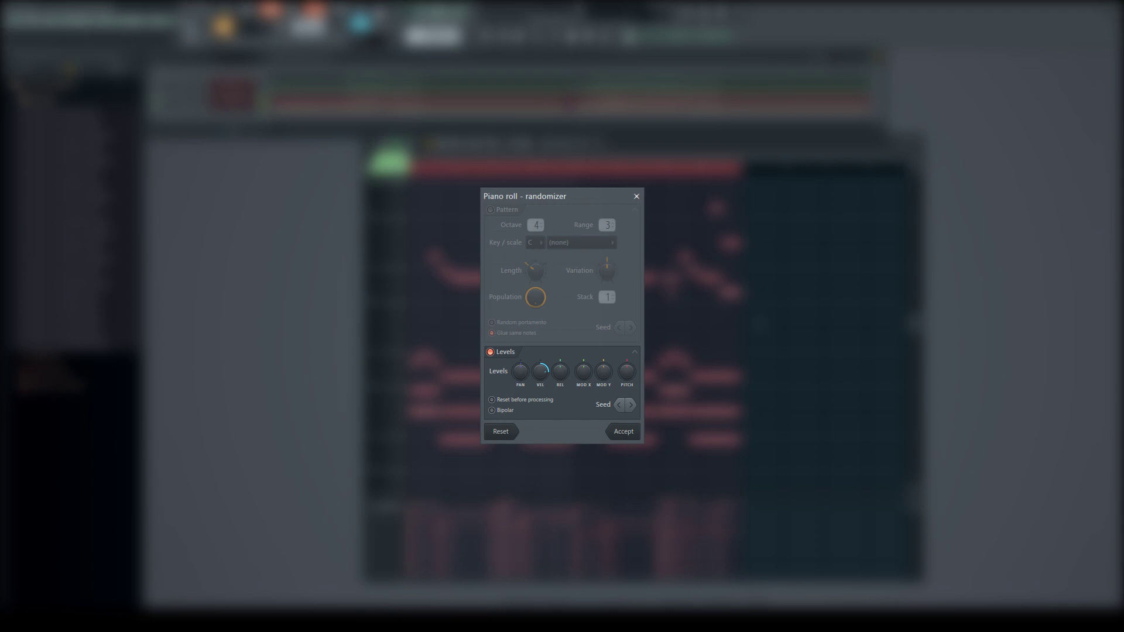
left_click_drag(540, 371, 540, 389)
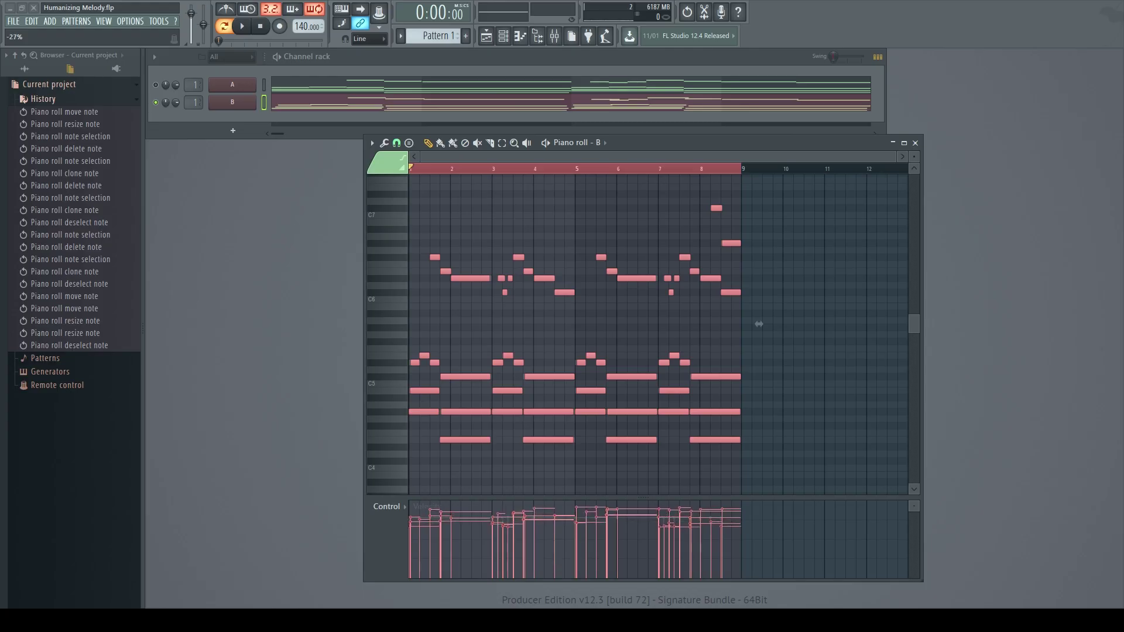
left_click(784, 437)
- Lower the velocities of all notes together, raise them back one small increment and play the pattern
key("ctrl+a")
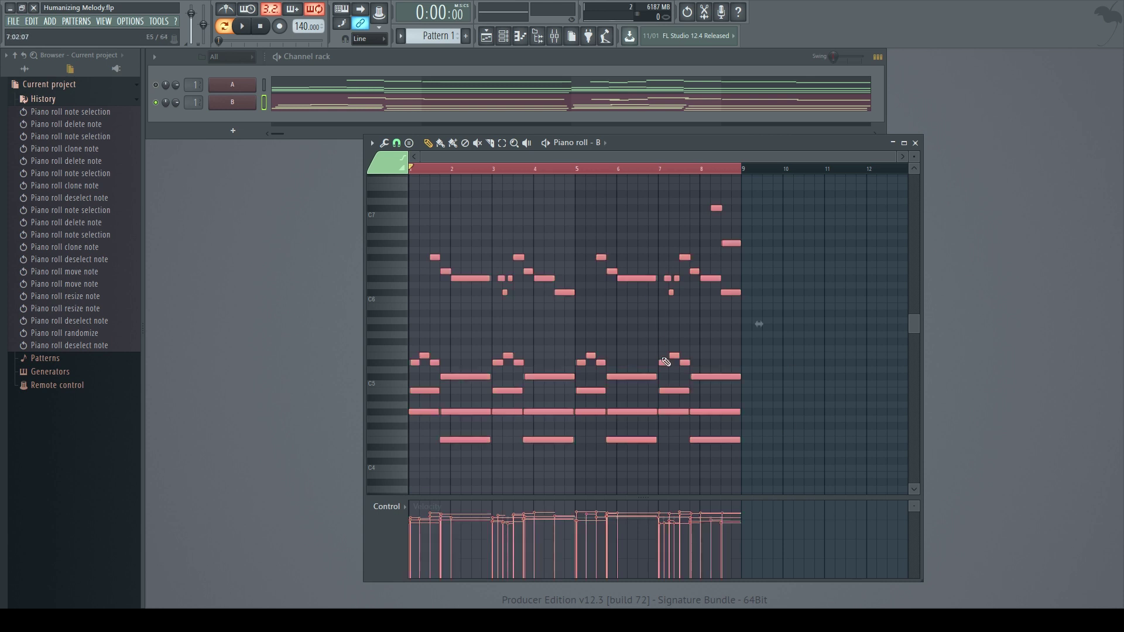
scroll(655, 342, "down", 4)
scroll(741, 36, "down", 5)
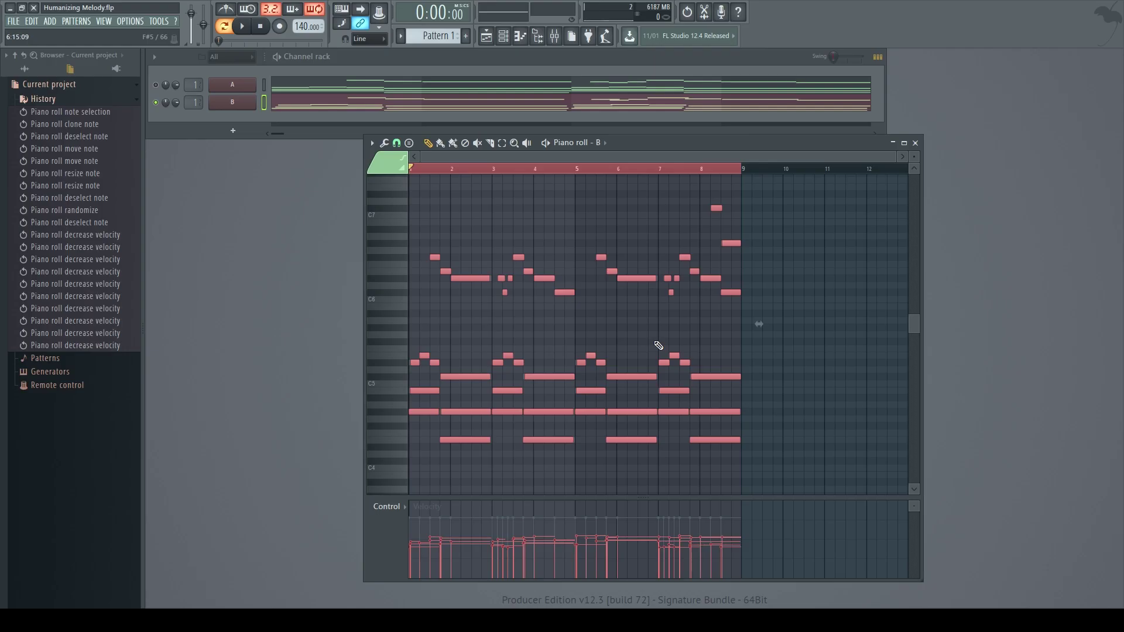
scroll(741, 35, "up", 1)
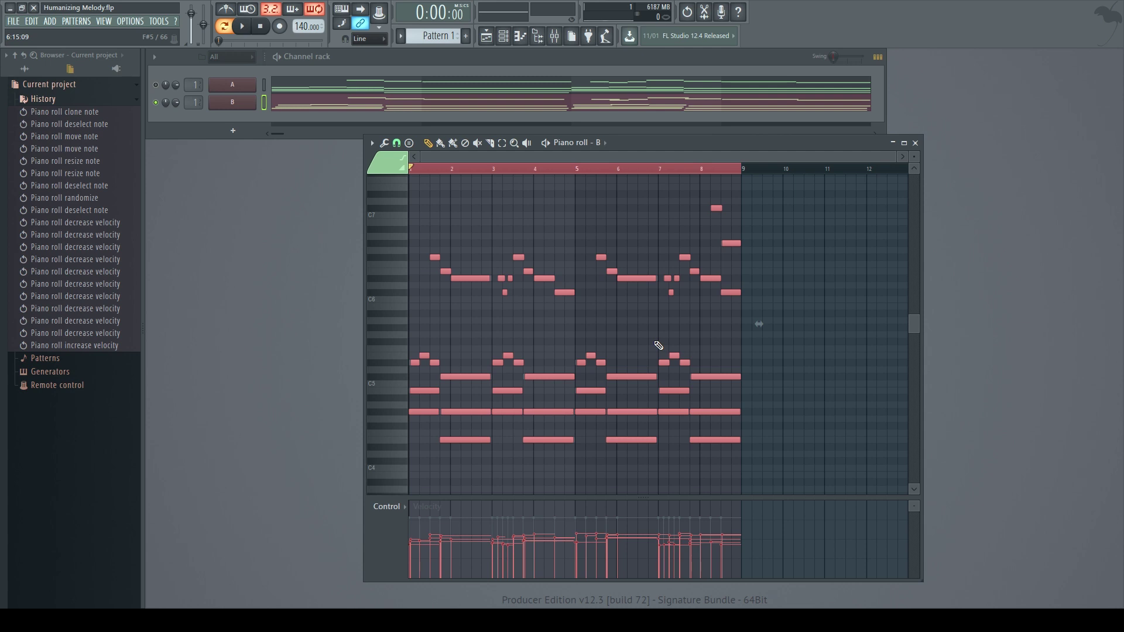
key("space")
left_click(446, 220)
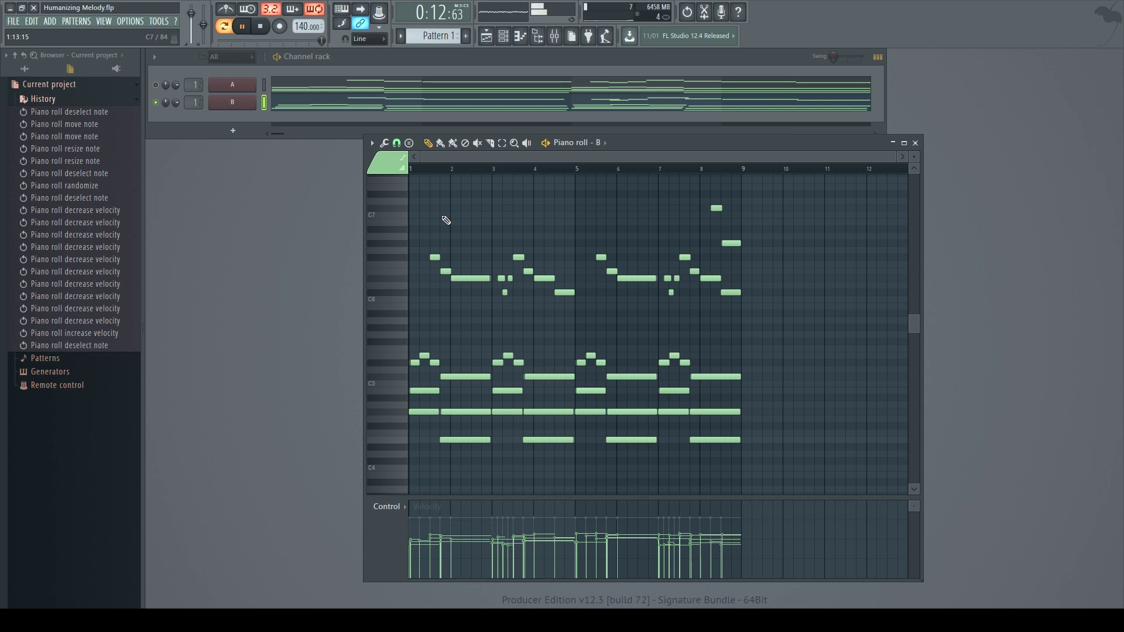
key("space")
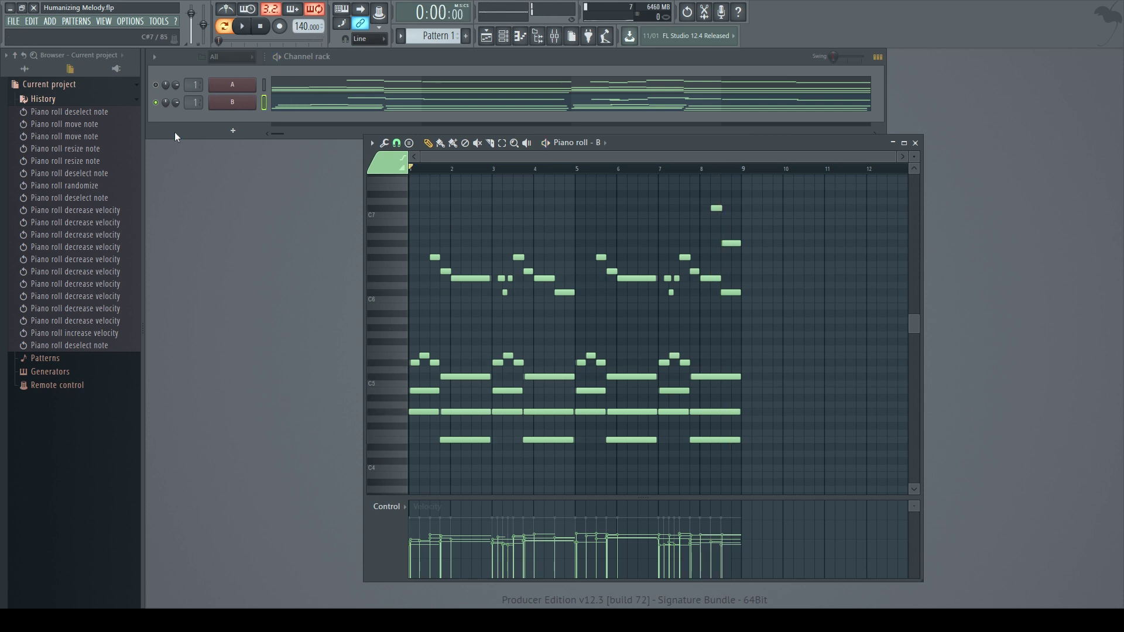
- Mute channel B, enable channel A and play the original melody for comparison
left_click(155, 100)
right_click(156, 85)
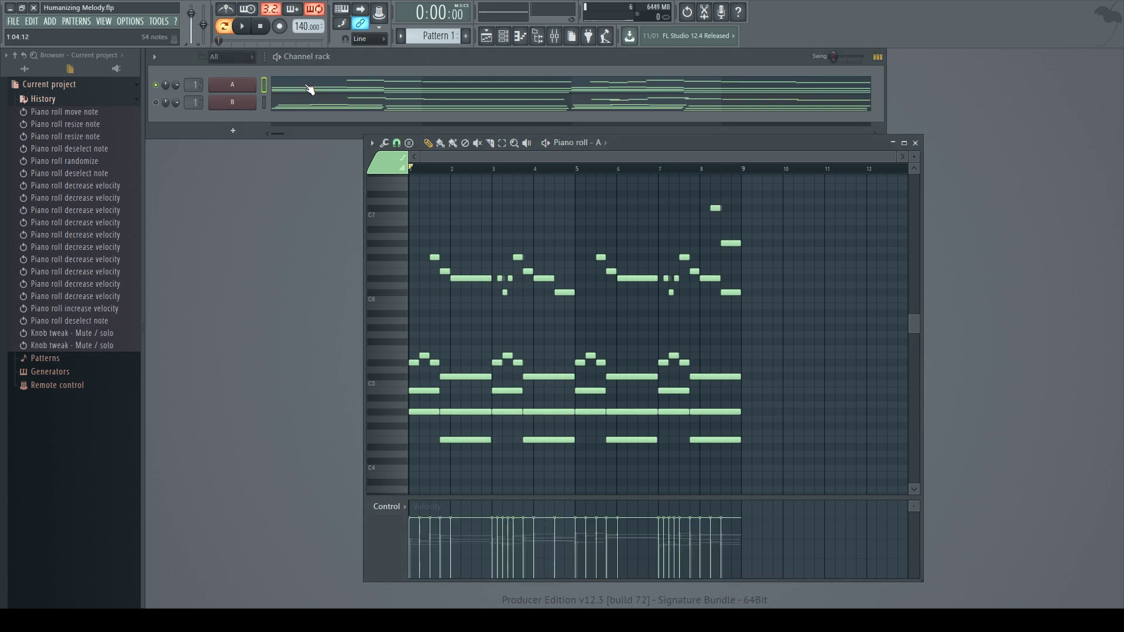
key("space")
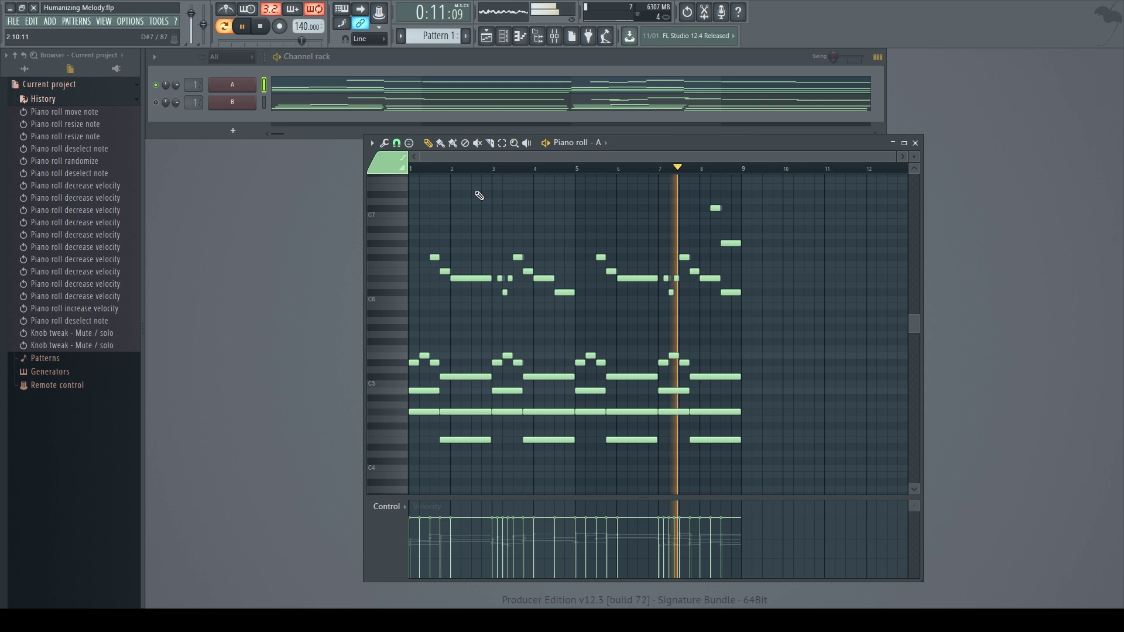
key("space")
- Mute channel A, enable channel B again, open its notes and play the humanized melody
left_click(155, 84)
left_click(155, 102)
left_click(264, 103)
key("space")
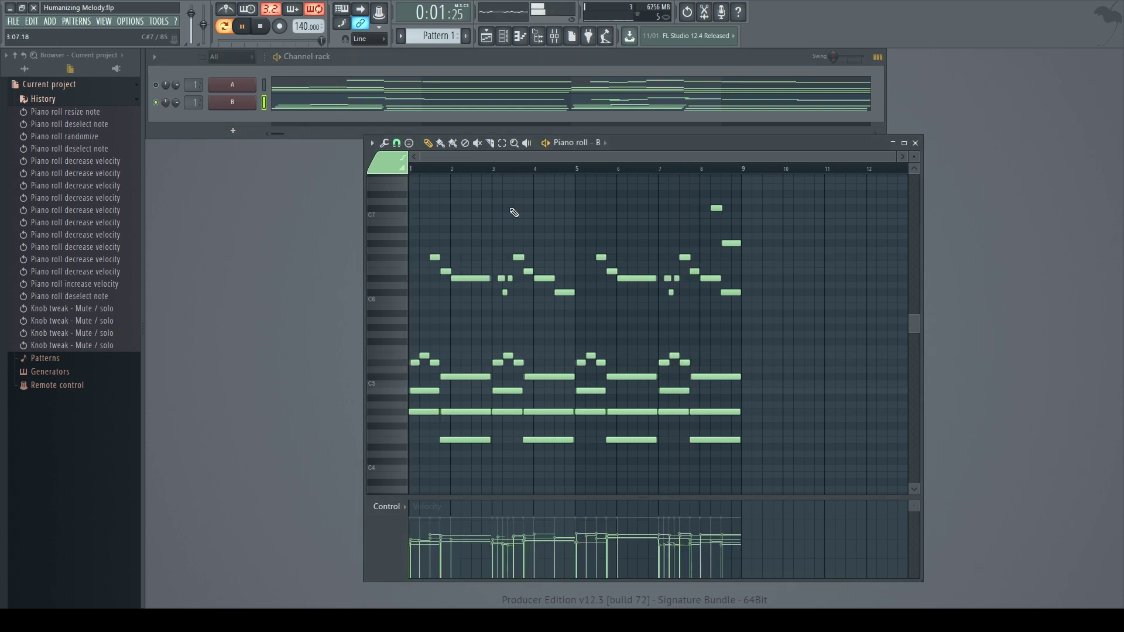
- Raise the velocities of all channel B notes slightly, deselect them and listen to the pattern
key("ctrl+a")
scroll(759, 323, "up", 4)
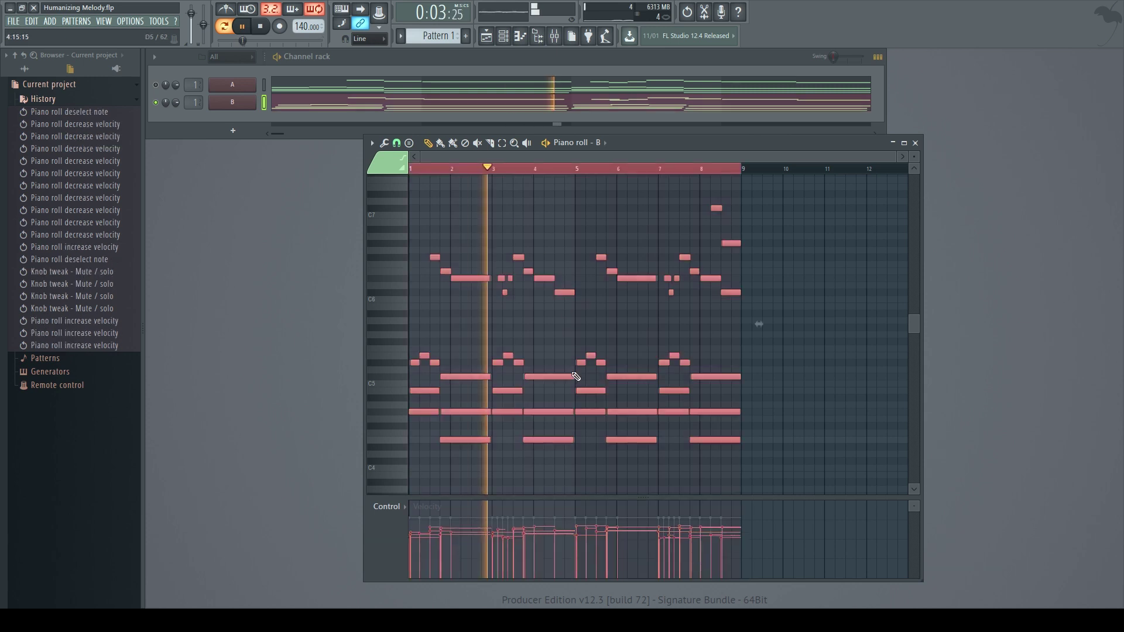
key("ctrl+d")
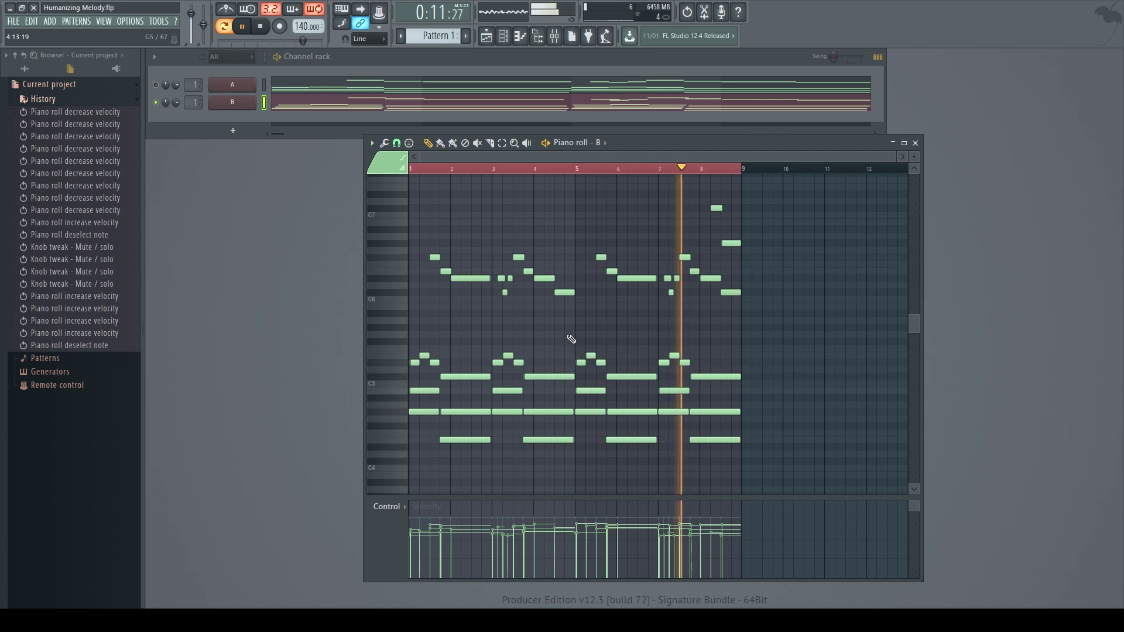
key("space")
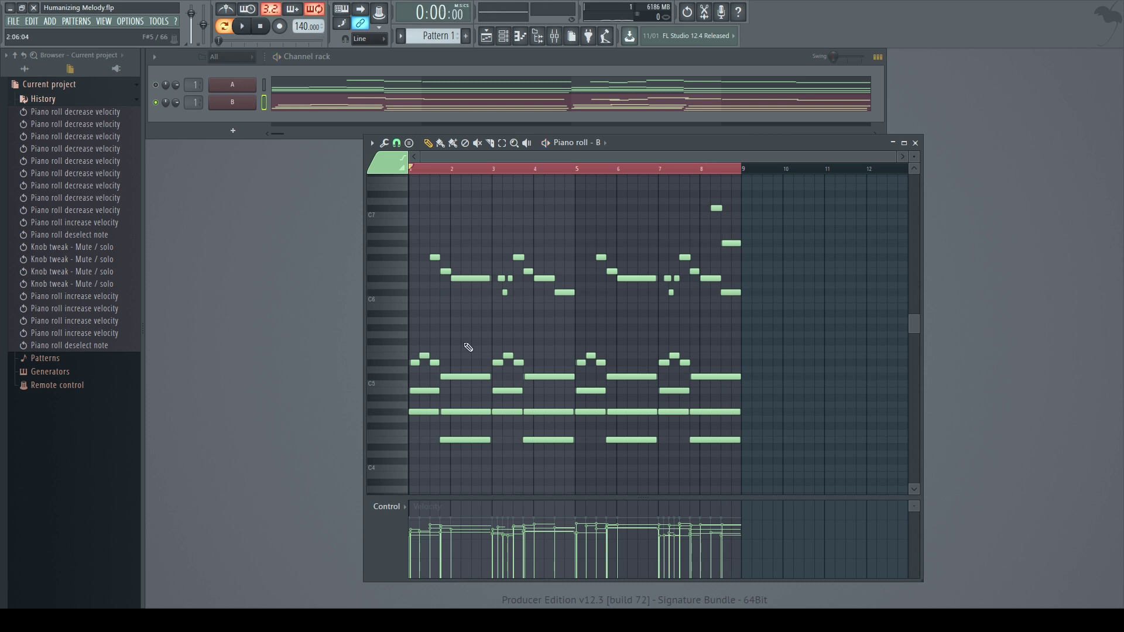